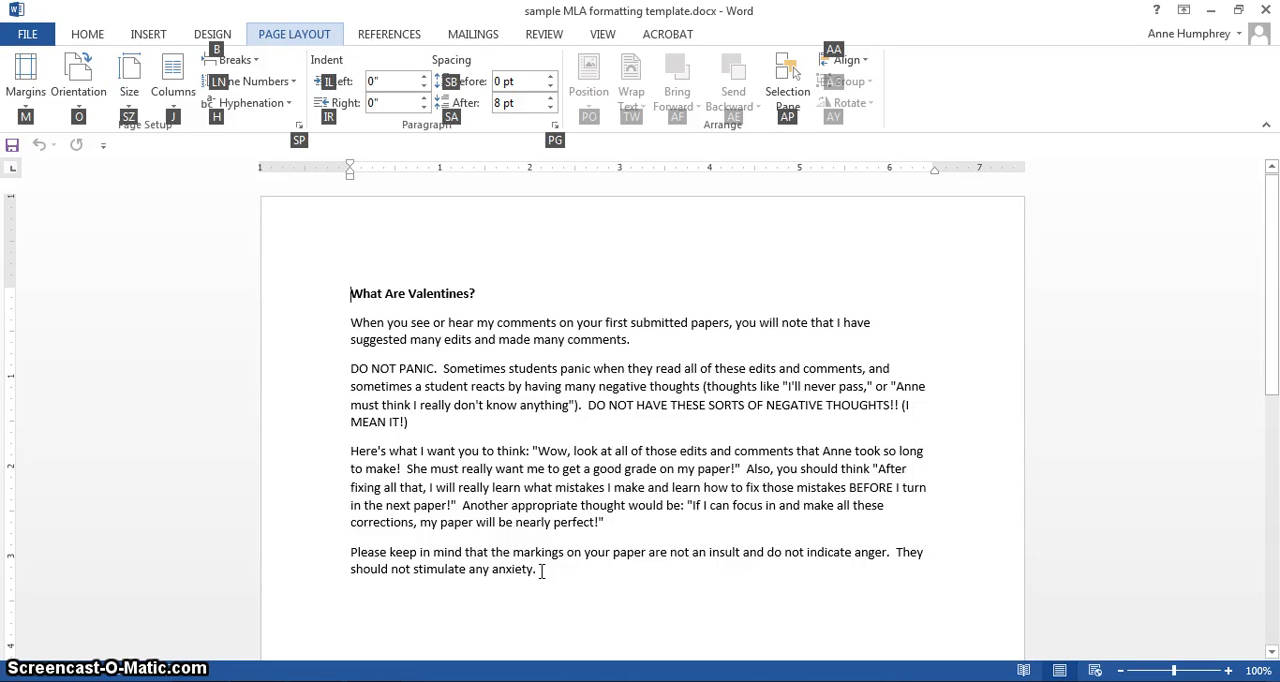
- Set the line spacing of the entire document text, title included, to 2.0
{"action": "left_click_drag", "start_coordinate": [541, 571], "coordinate": [244, 284]}
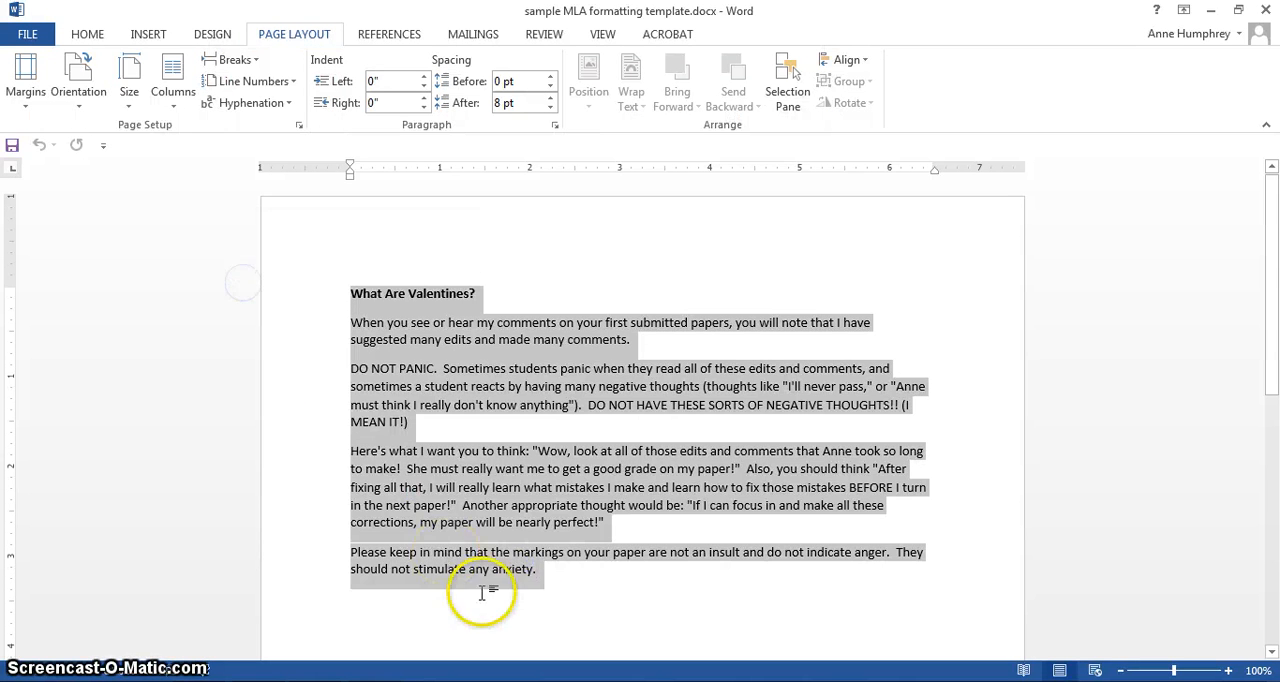
{"action": "left_click", "coordinate": [87, 34]}
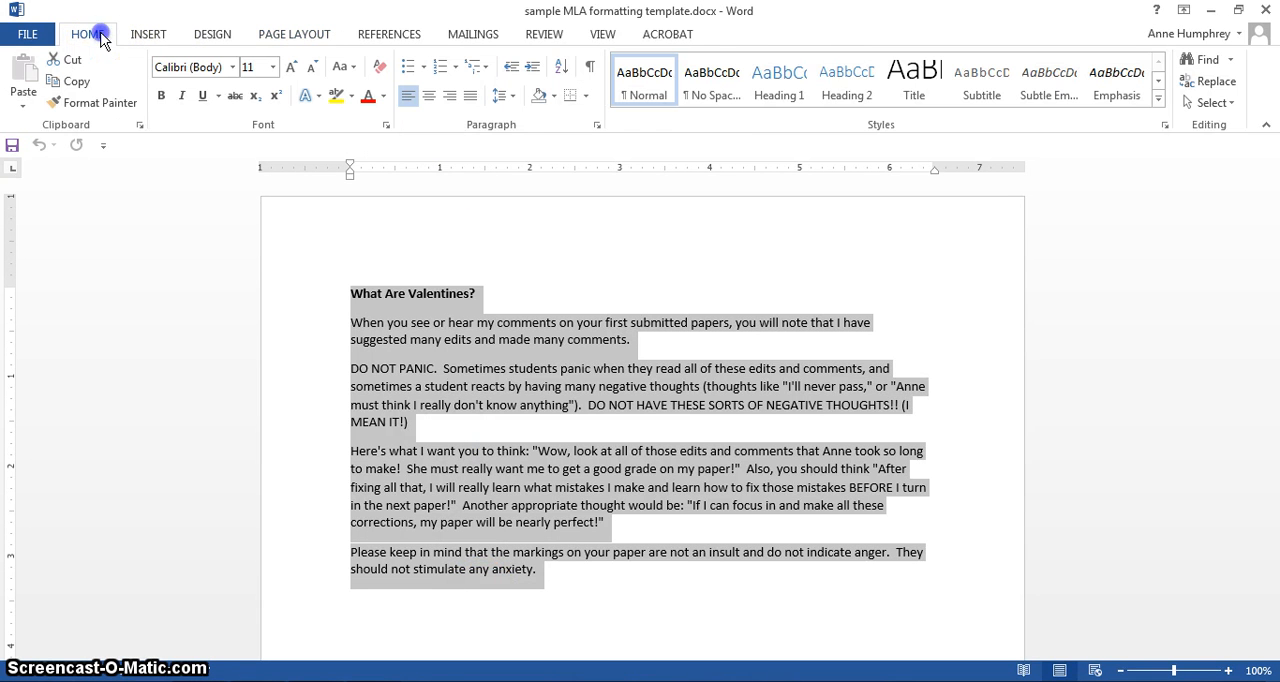
{"action": "left_click", "coordinate": [508, 98]}
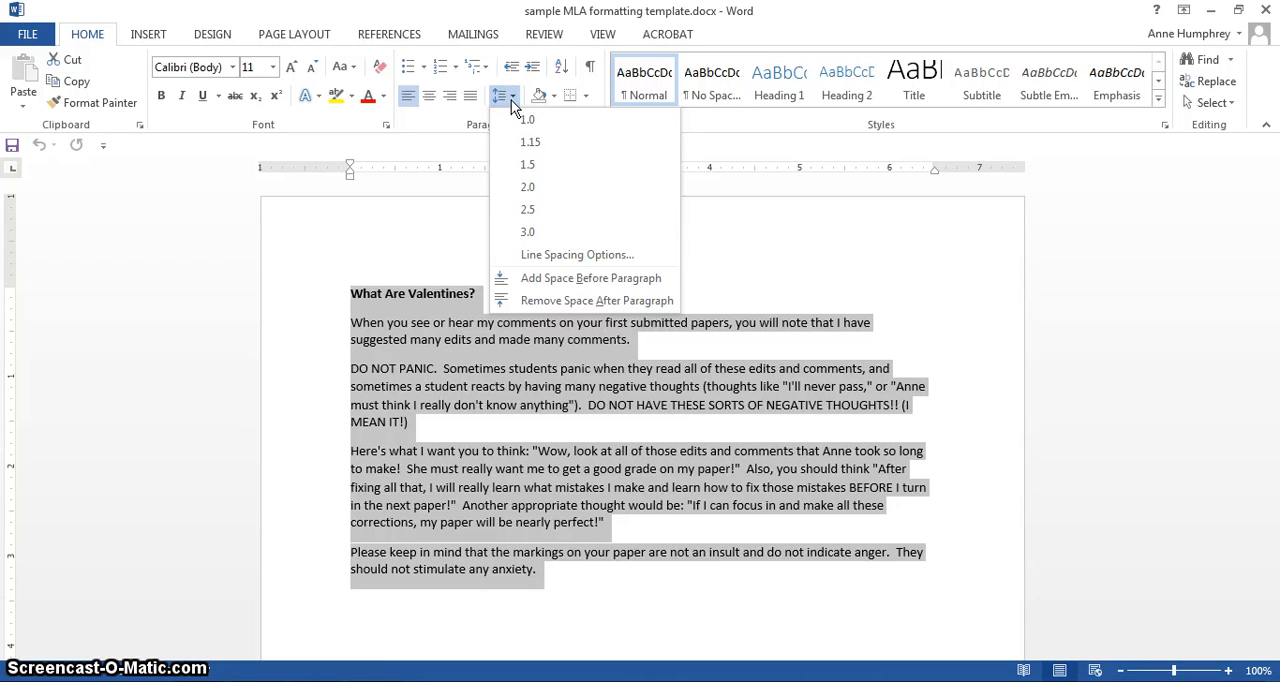
{"action": "left_click", "coordinate": [510, 193]}
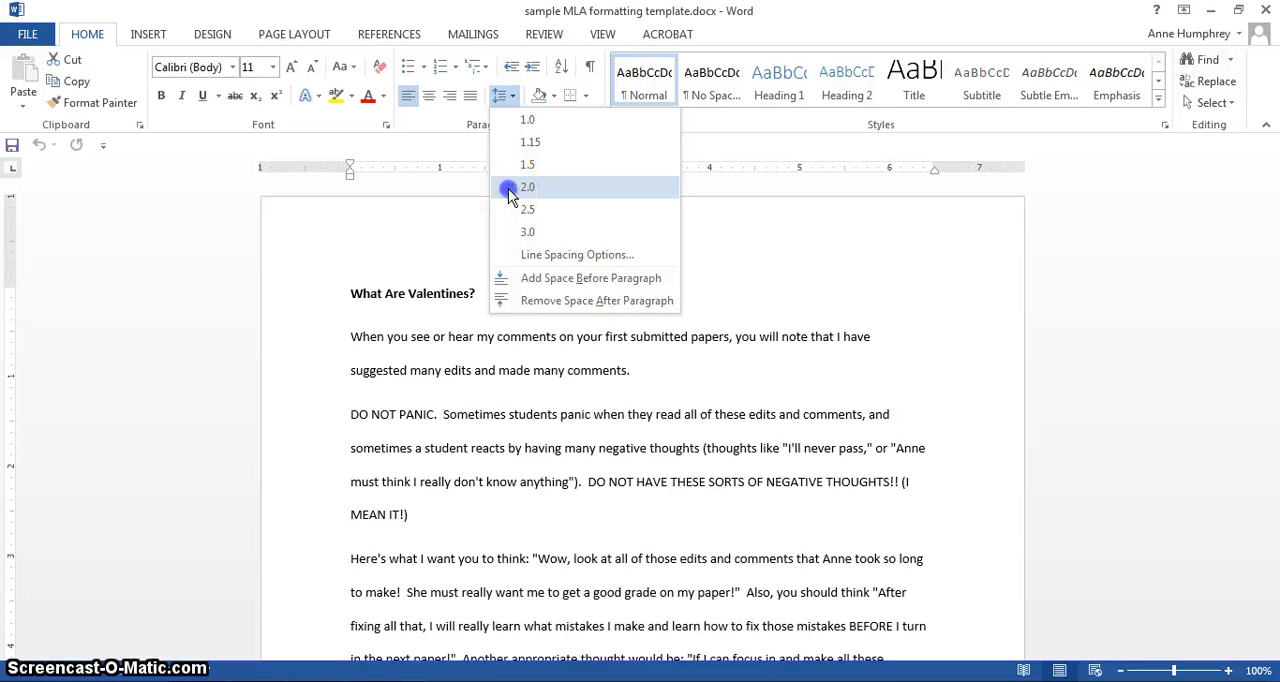
{"action": "left_click", "coordinate": [508, 189]}
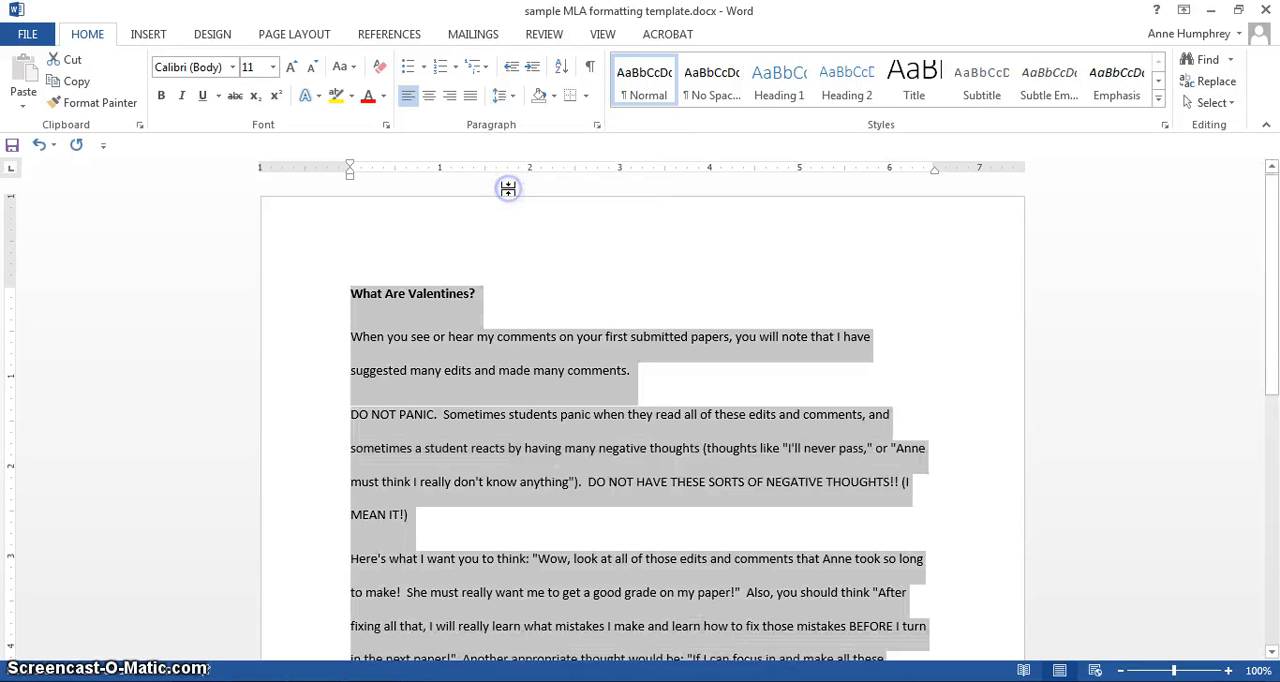
{"action": "left_click", "coordinate": [655, 383]}
- Change the font of the entire document text to Times New Roman, size 12
{"action": "left_click_drag", "start_coordinate": [347, 288], "coordinate": [717, 562]}
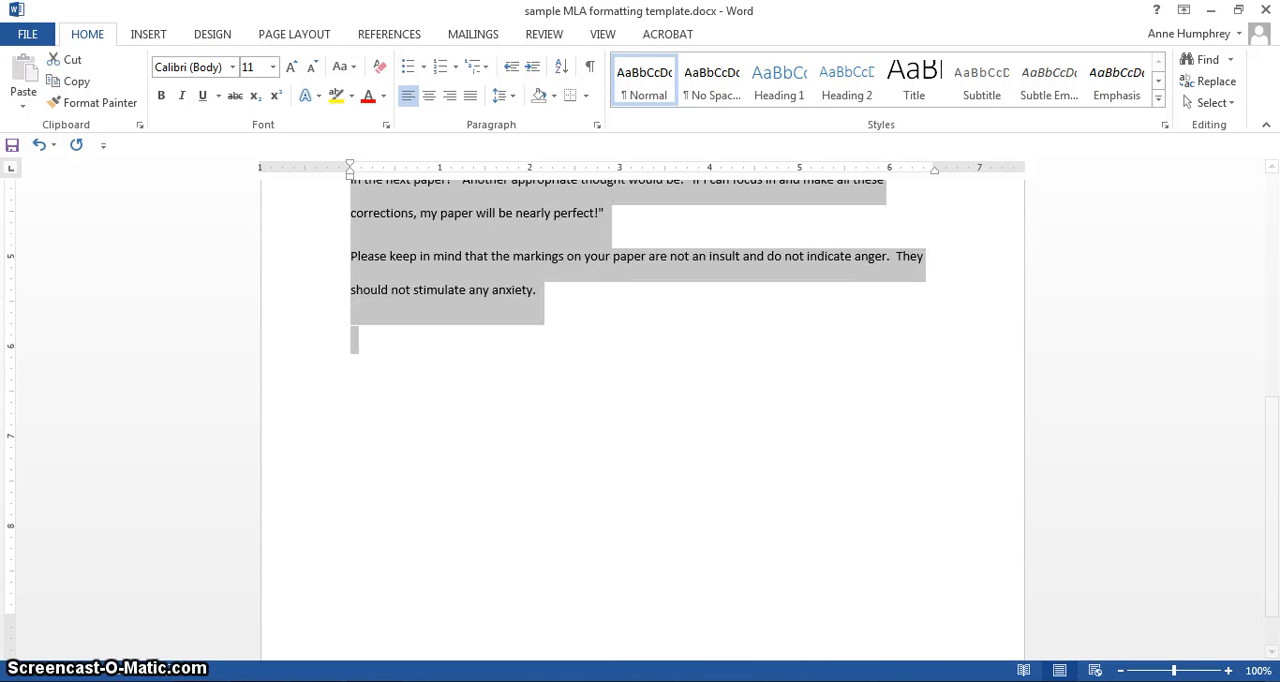
{"action": "left_click", "coordinate": [232, 67]}
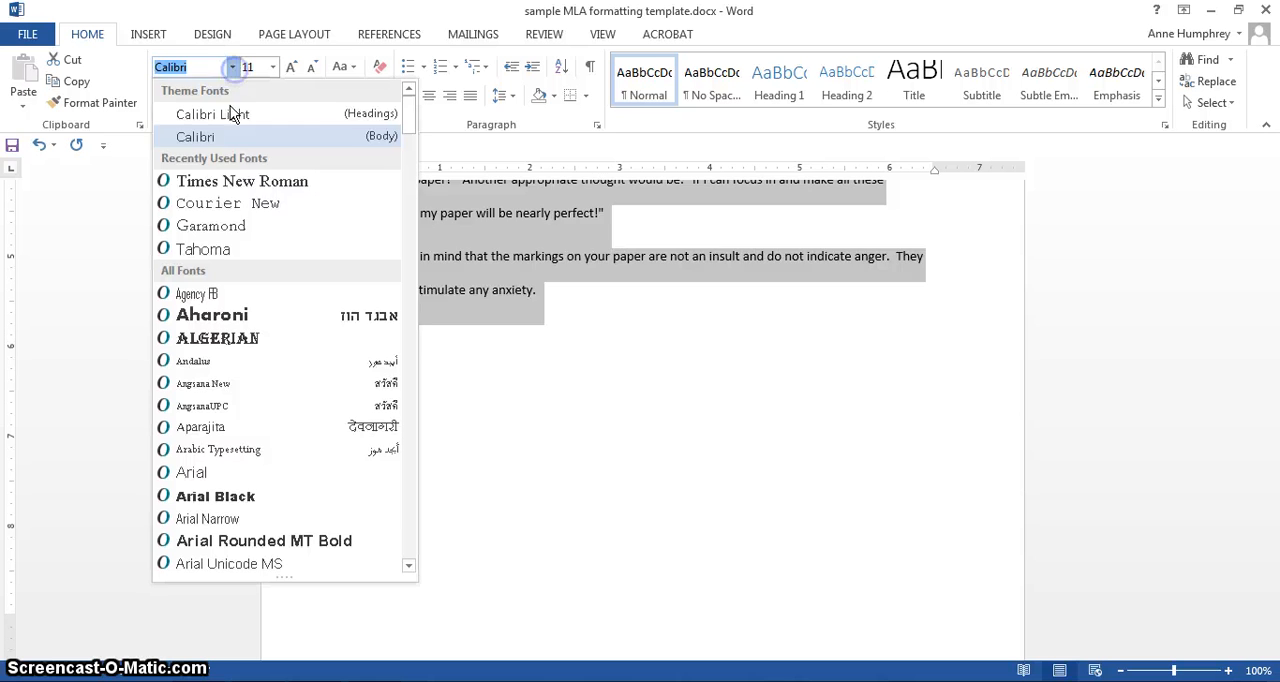
{"action": "left_click", "coordinate": [247, 181]}
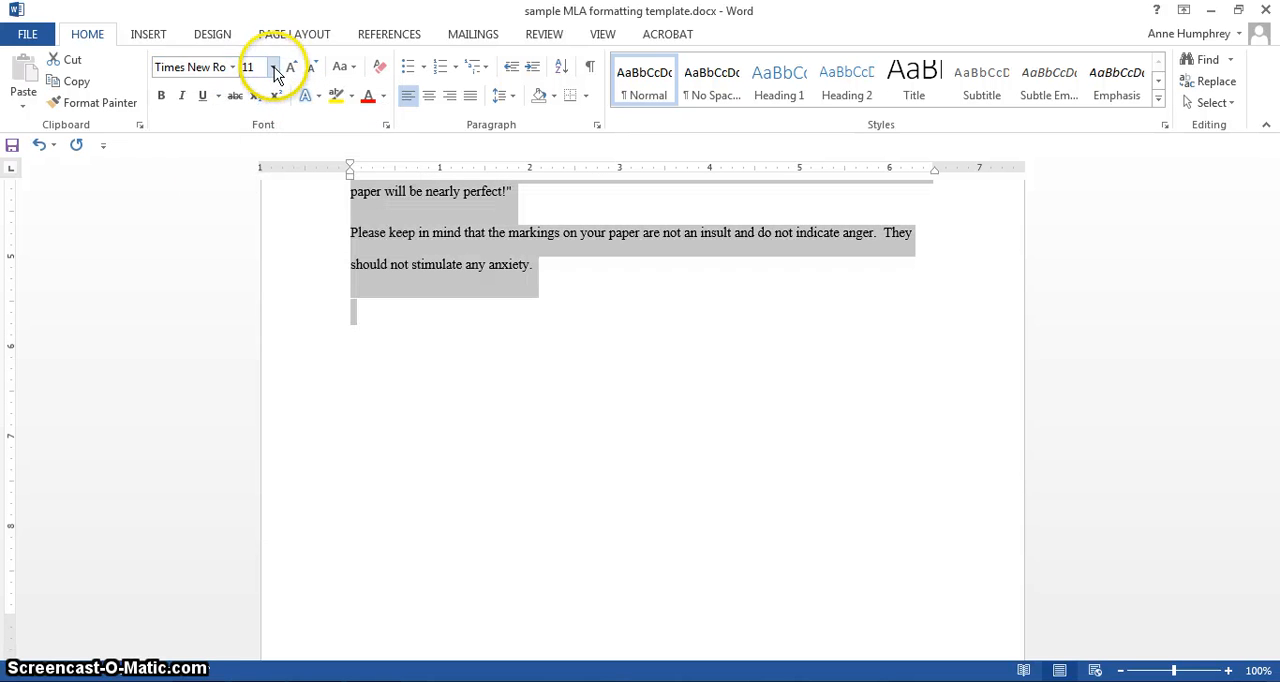
{"action": "left_click", "coordinate": [274, 69]}
{"action": "left_click", "coordinate": [251, 168]}
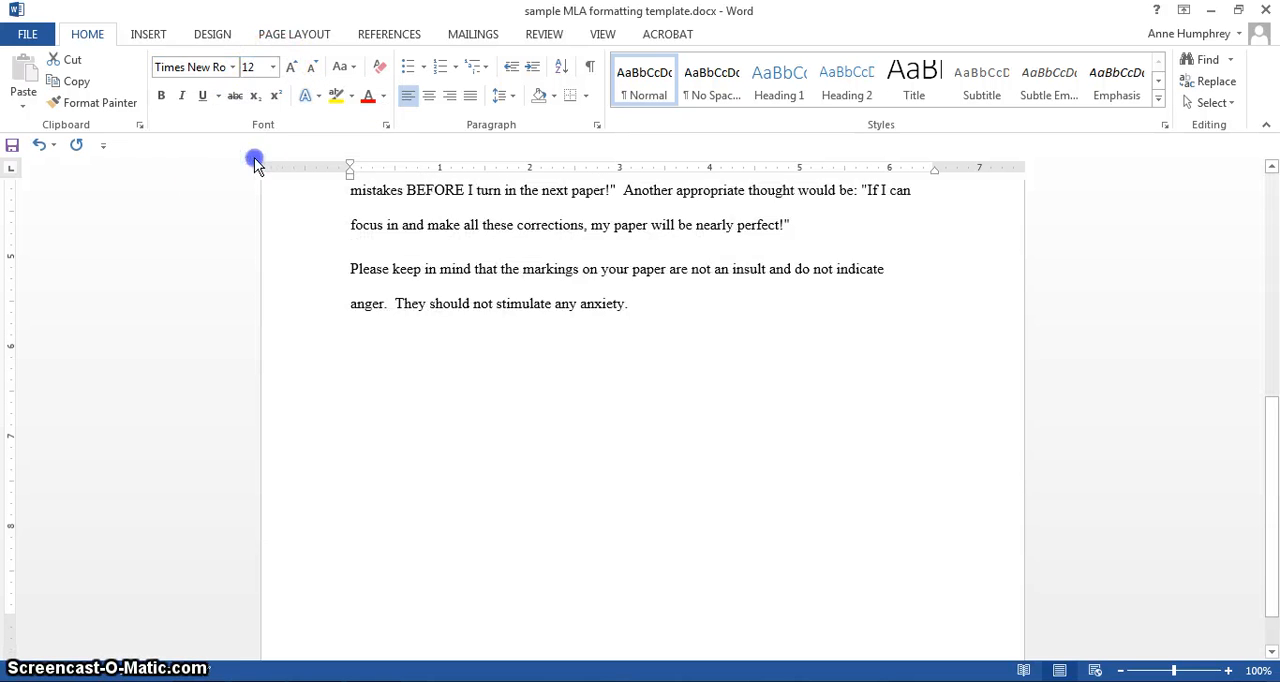
{"action": "left_click", "coordinate": [836, 470]}
- Indent the first line of each of the four body paragraphs below the title by one tab stop
{"action": "left_click_drag", "start_coordinate": [1271, 434], "coordinate": [1275, 155]}
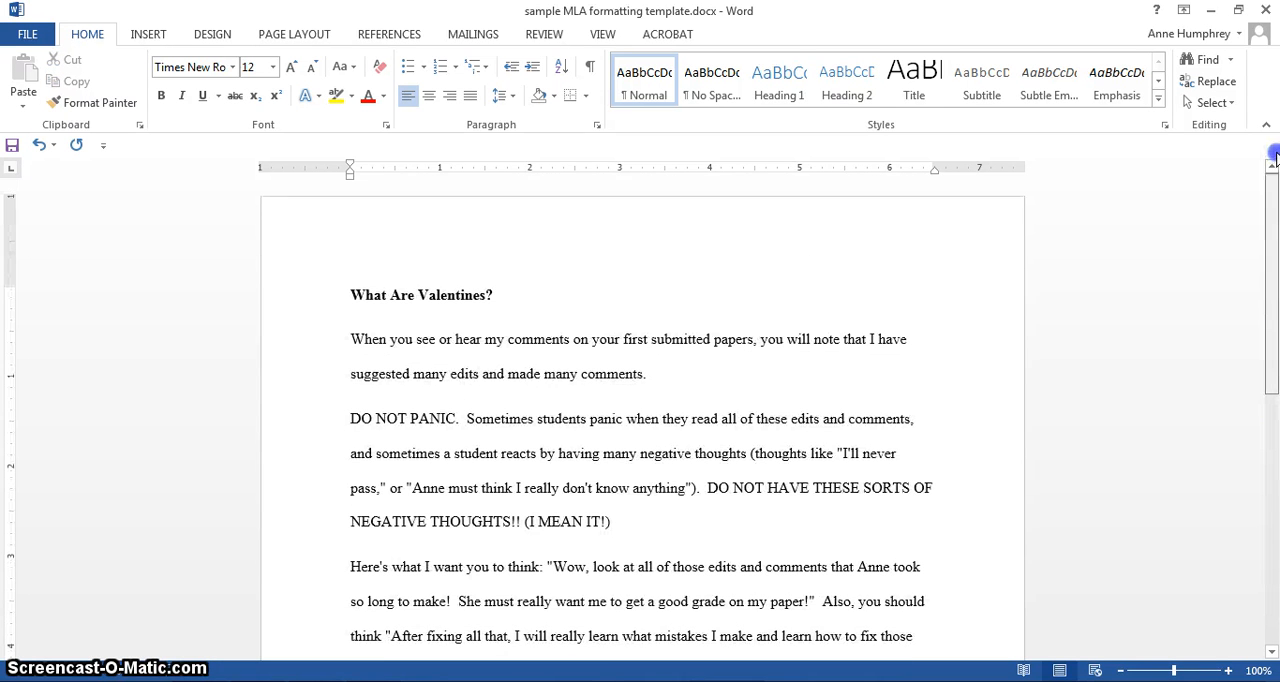
{"action": "left_click", "coordinate": [352, 338]}
{"action": "key", "text": "Tab"}
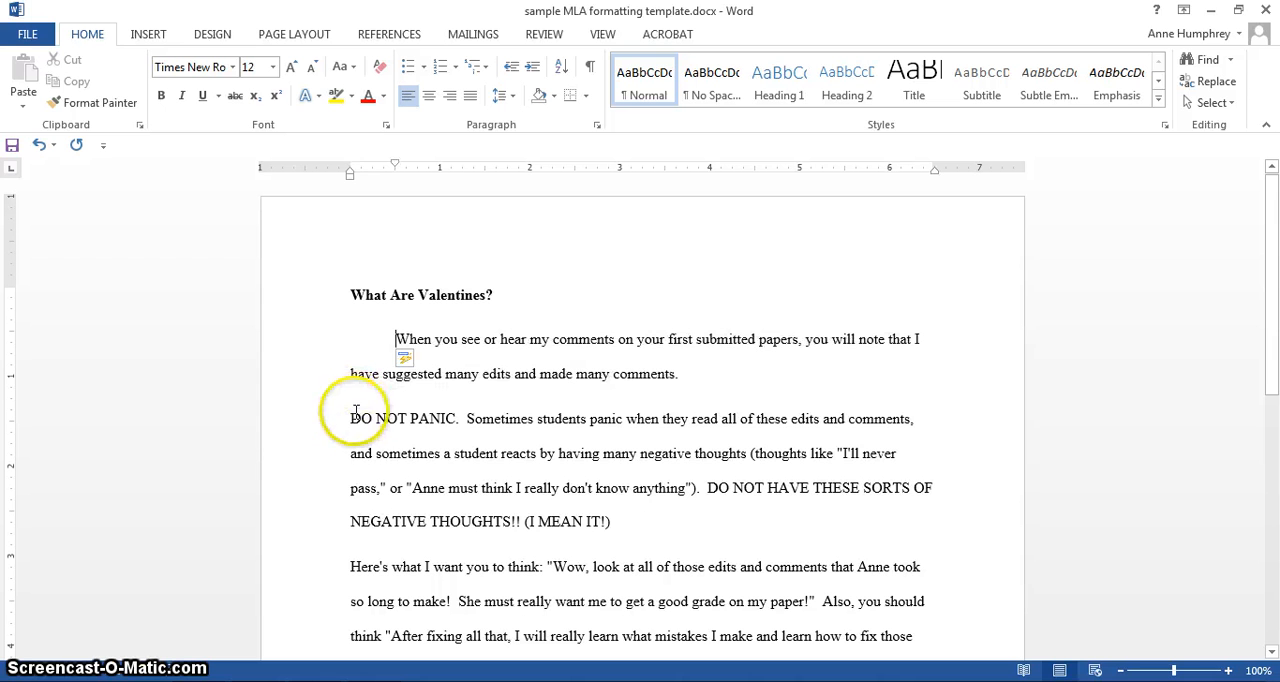
{"action": "left_click", "coordinate": [351, 418]}
{"action": "key", "text": "Tab"}
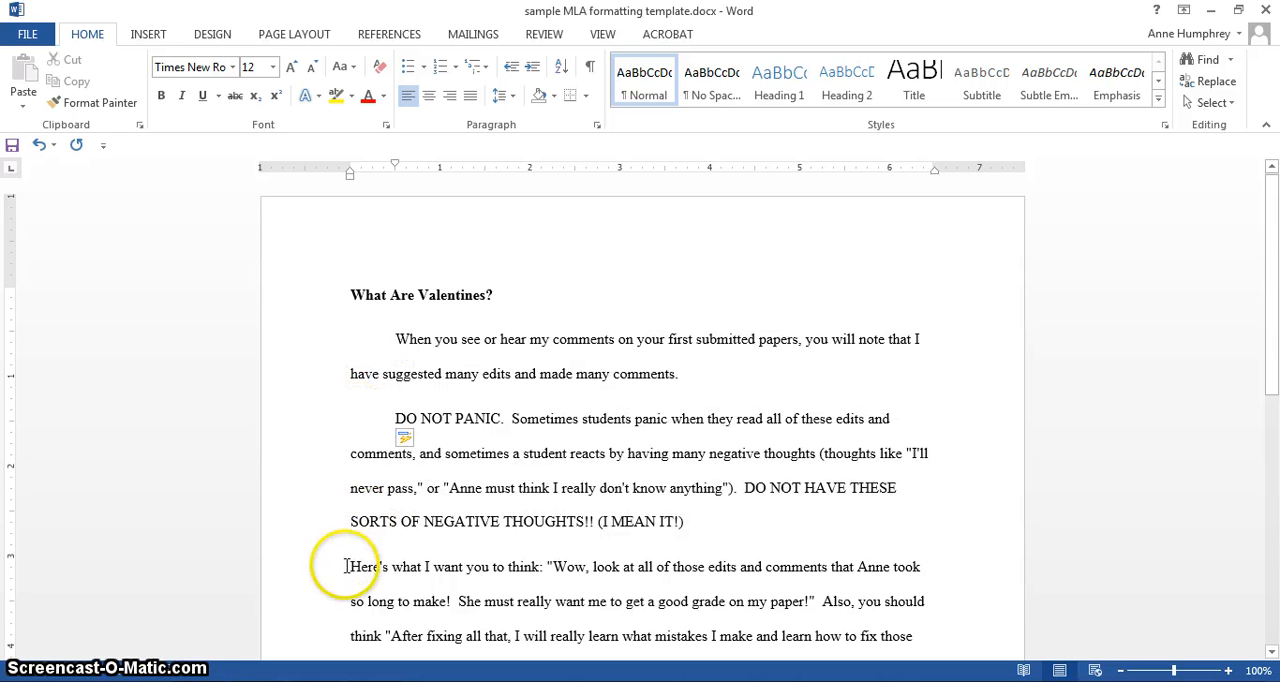
{"action": "left_click", "coordinate": [350, 566]}
{"action": "key", "text": "Tab"}
{"action": "left_click_drag", "start_coordinate": [1275, 330], "coordinate": [1246, 445]}
{"action": "left_click", "coordinate": [340, 486]}
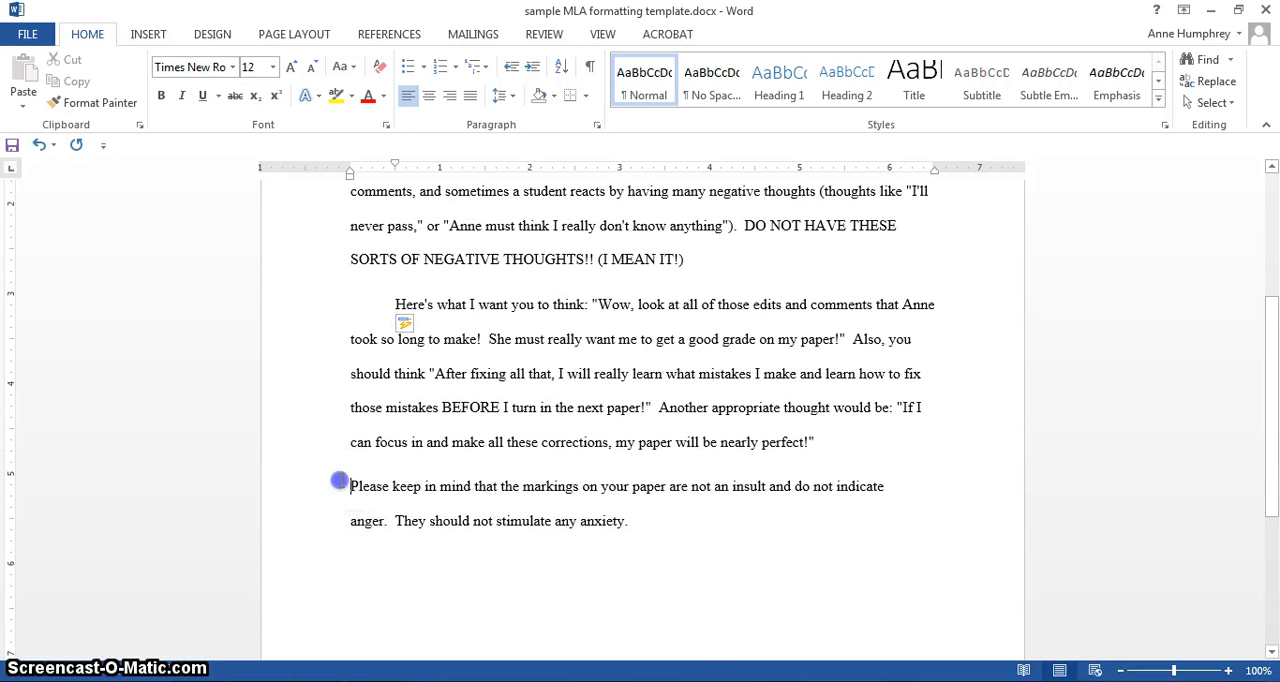
{"action": "key", "text": "Tab"}
{"action": "left_click", "coordinate": [343, 486]}
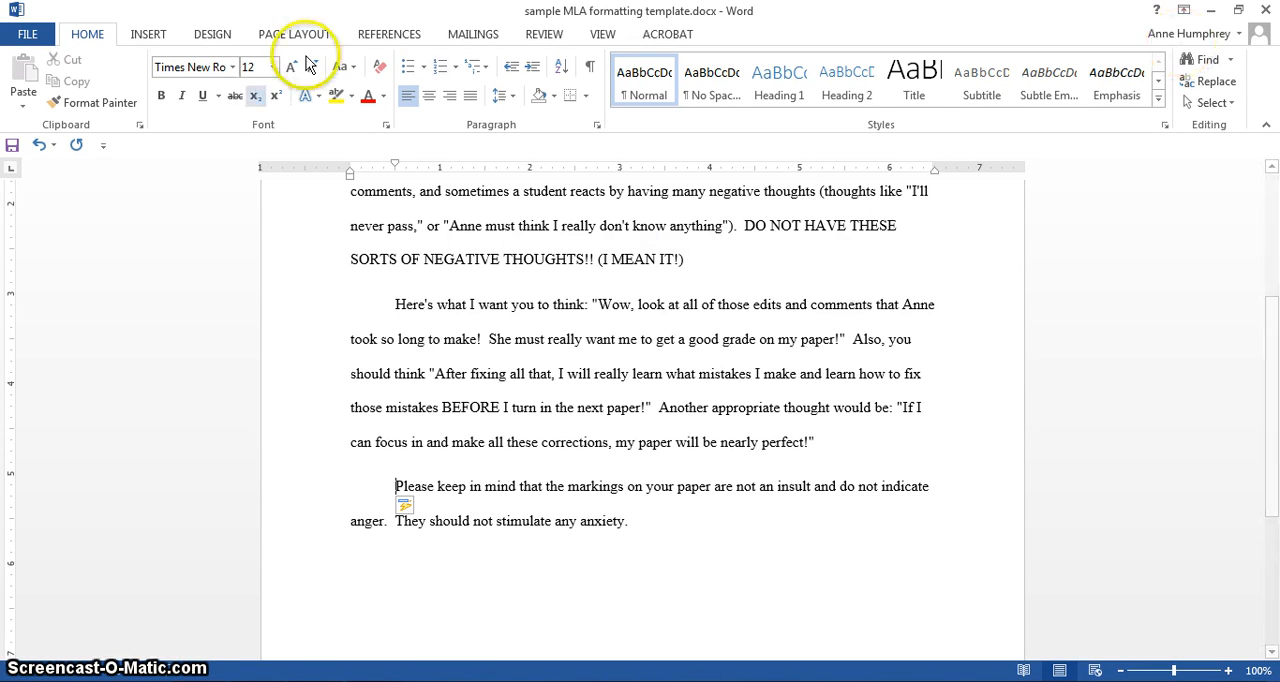
- Check the ruler display setting and the first-line indent on the ruler
{"action": "left_click", "coordinate": [600, 36]}
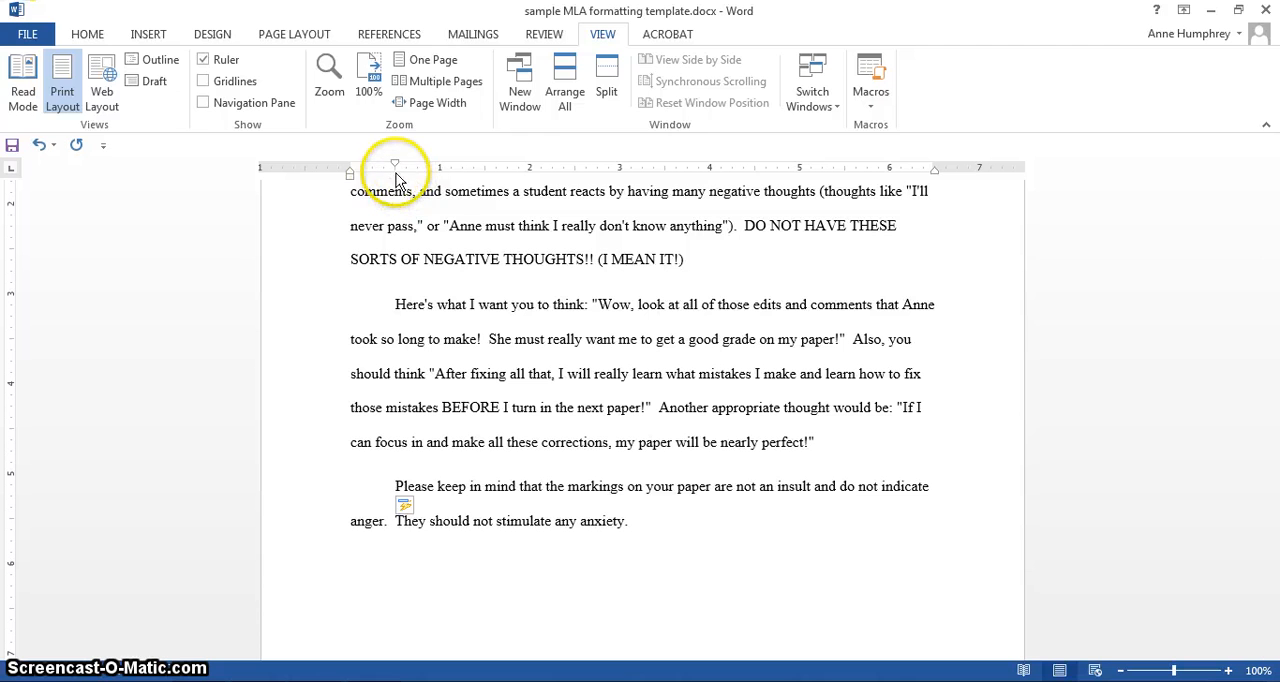
{"action": "left_click", "coordinate": [88, 34]}
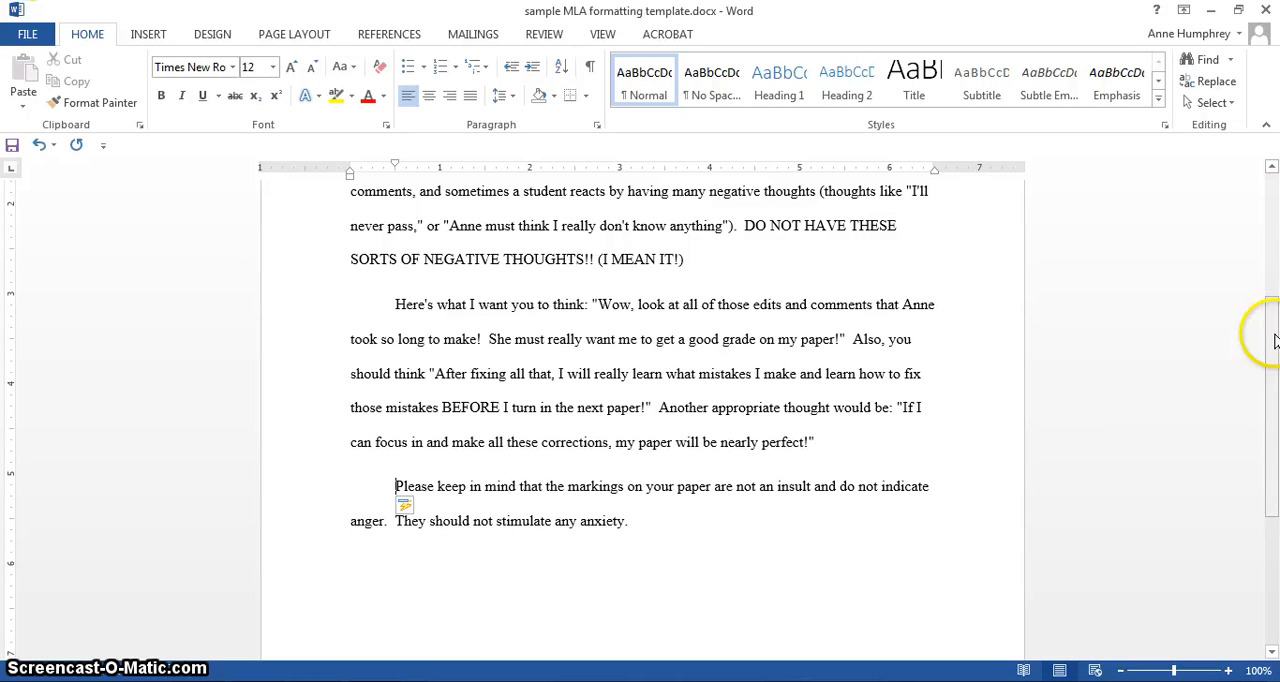
- Remove the bold formatting from the title "What Are Valentines?" and center it
{"action": "left_click_drag", "start_coordinate": [1274, 340], "coordinate": [1274, 215]}
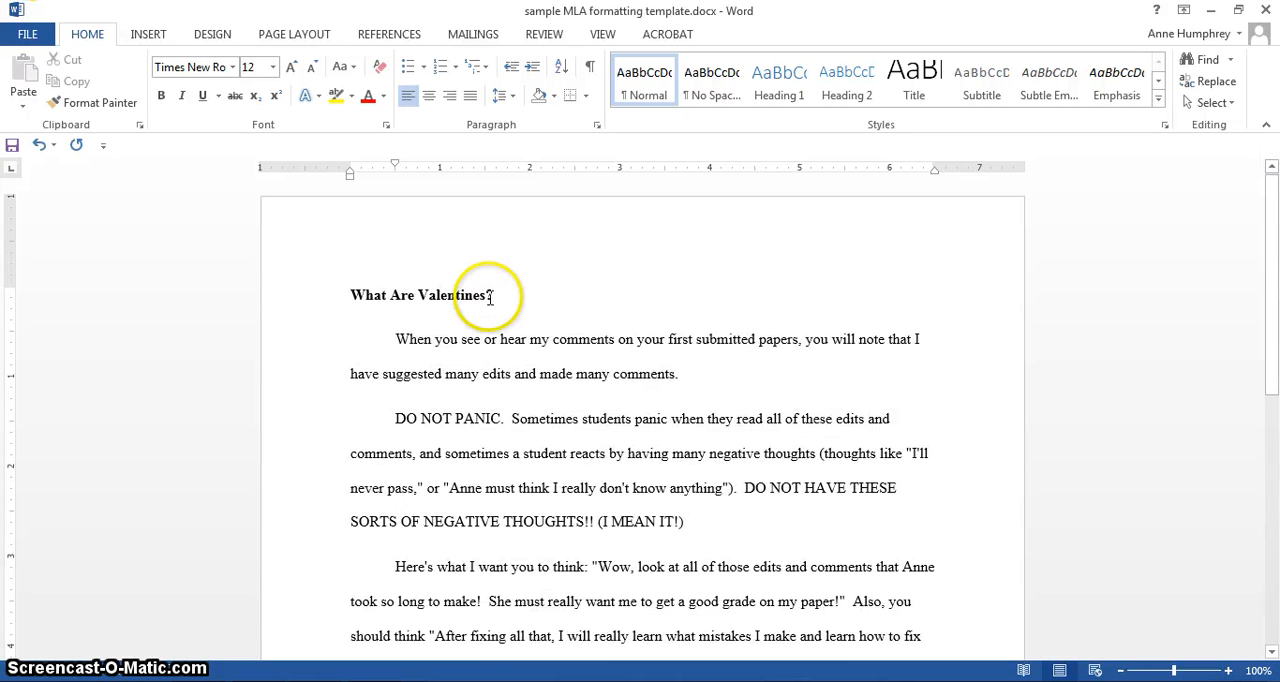
{"action": "left_click_drag", "start_coordinate": [490, 296], "coordinate": [288, 287]}
{"action": "left_click", "coordinate": [158, 96]}
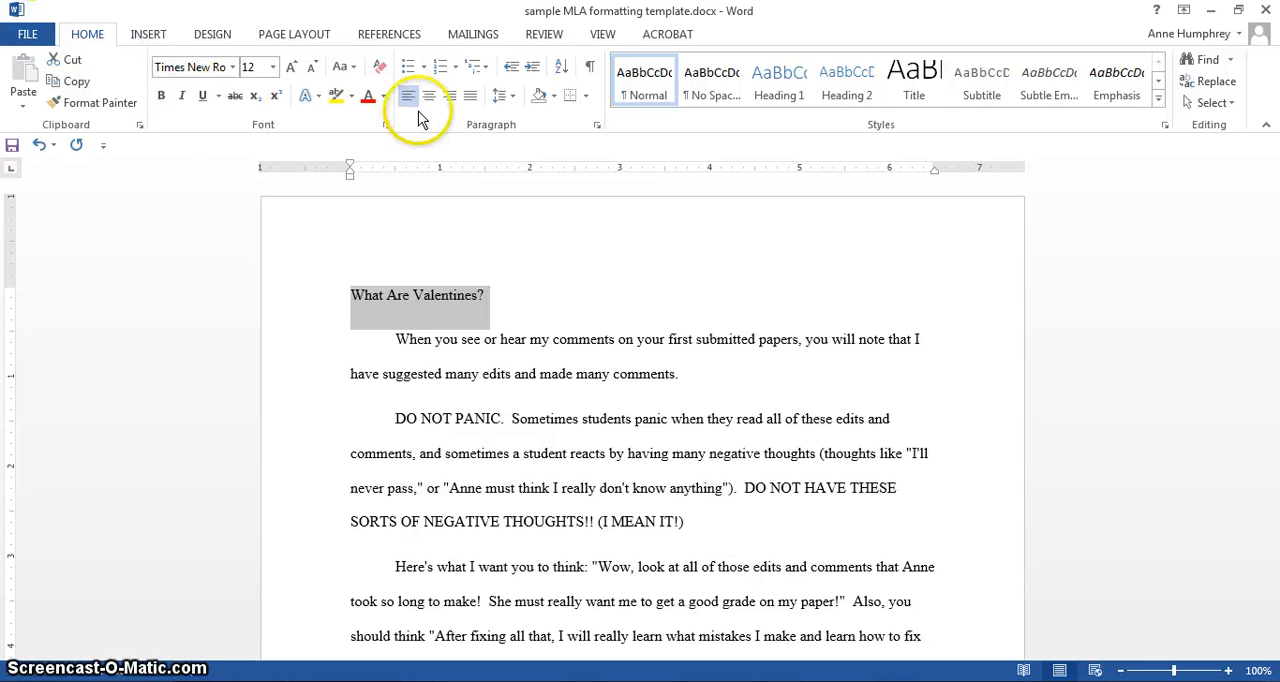
{"action": "left_click", "coordinate": [485, 296]}
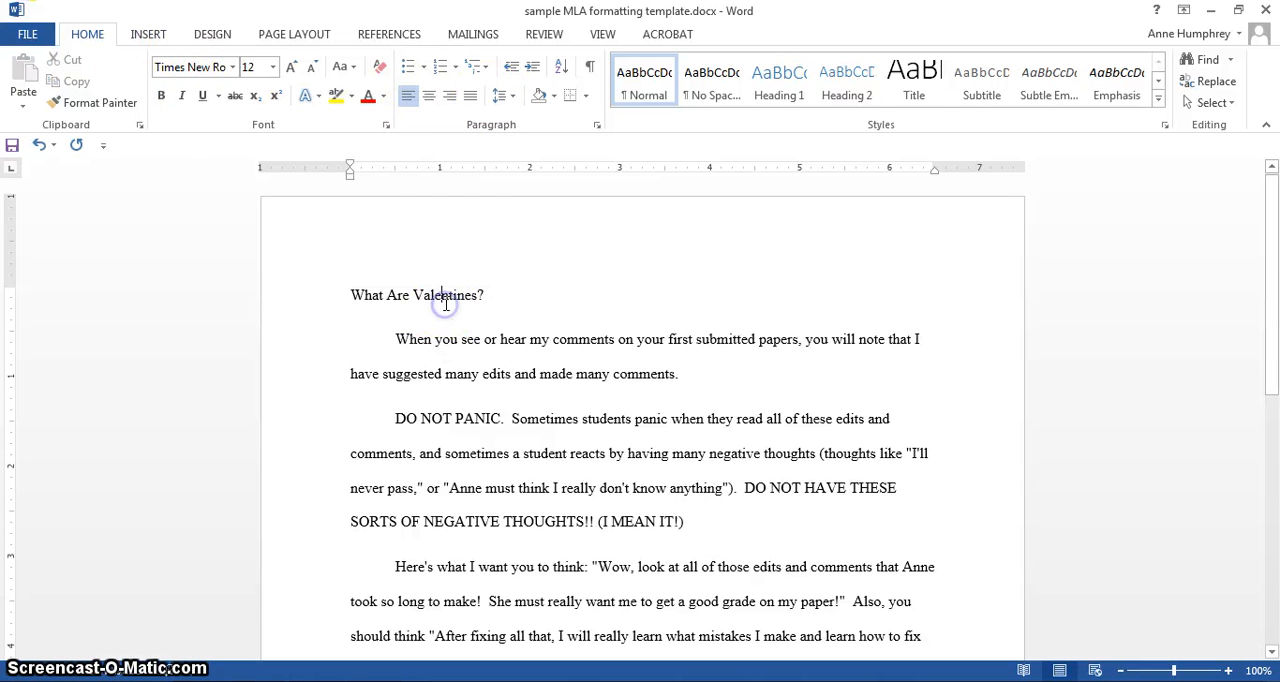
{"action": "left_click", "coordinate": [428, 96]}
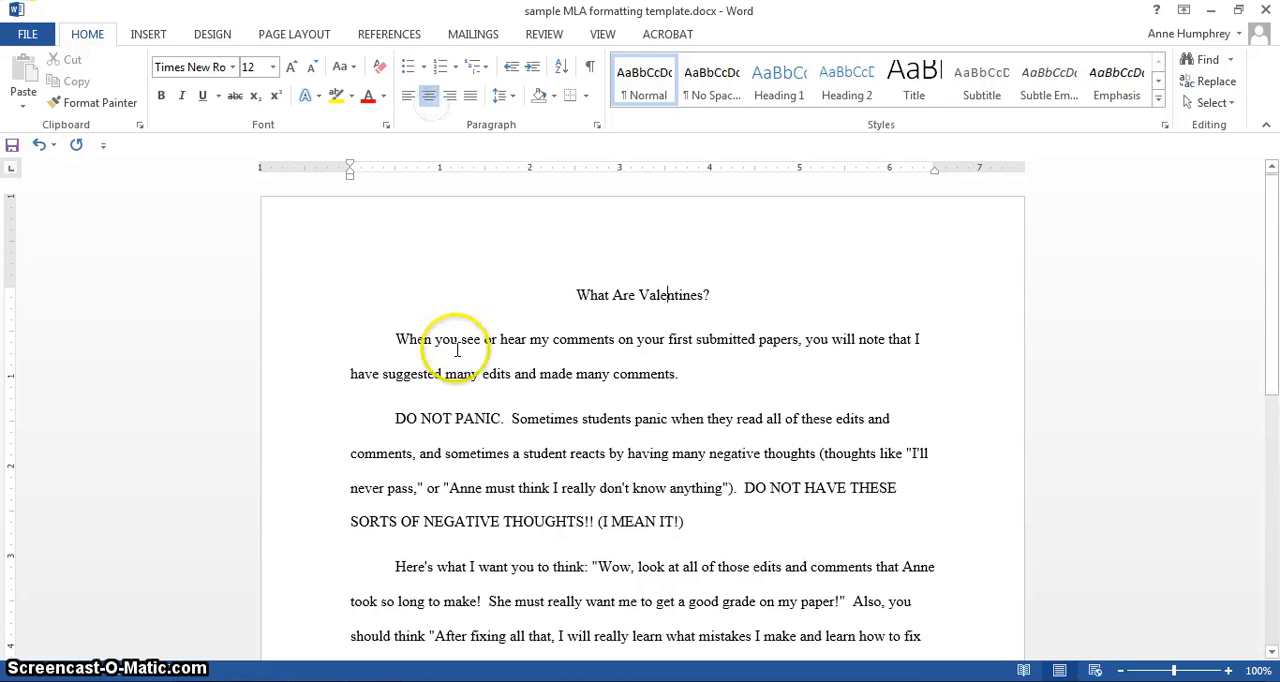
- Add a left-aligned line above the title reading "Student Name", followed by a new line
{"action": "left_click", "coordinate": [430, 296]}
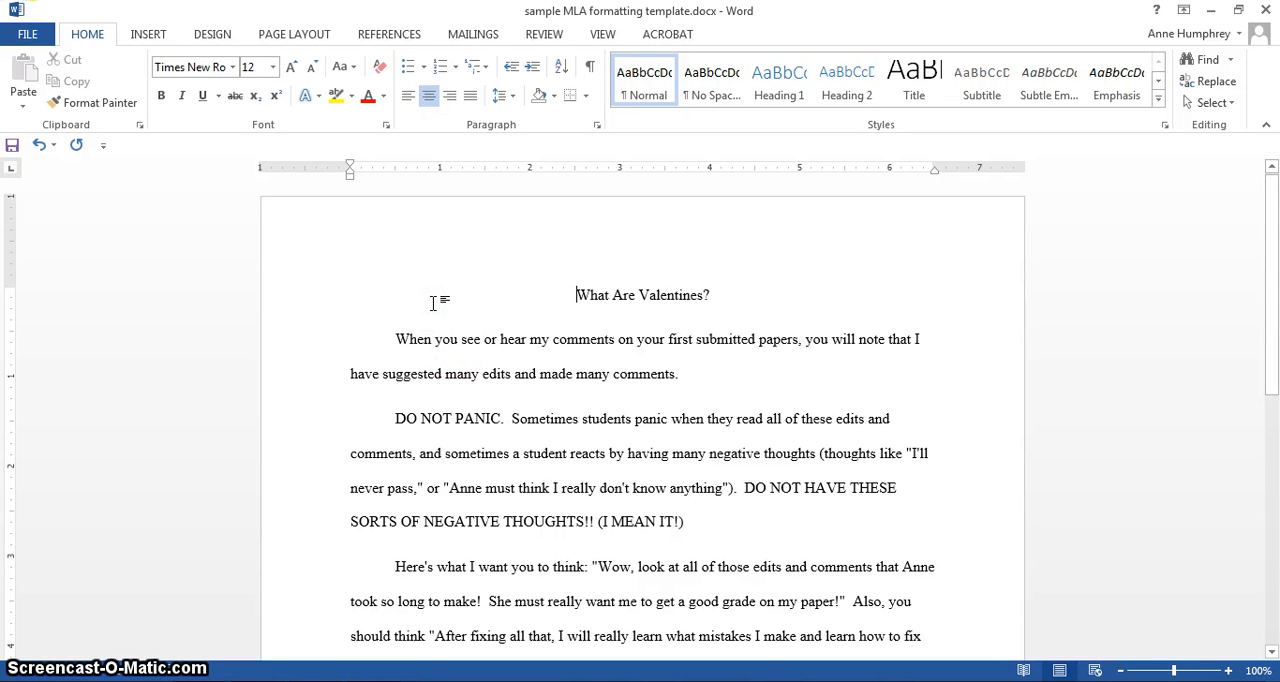
{"action": "key", "text": "Return"}
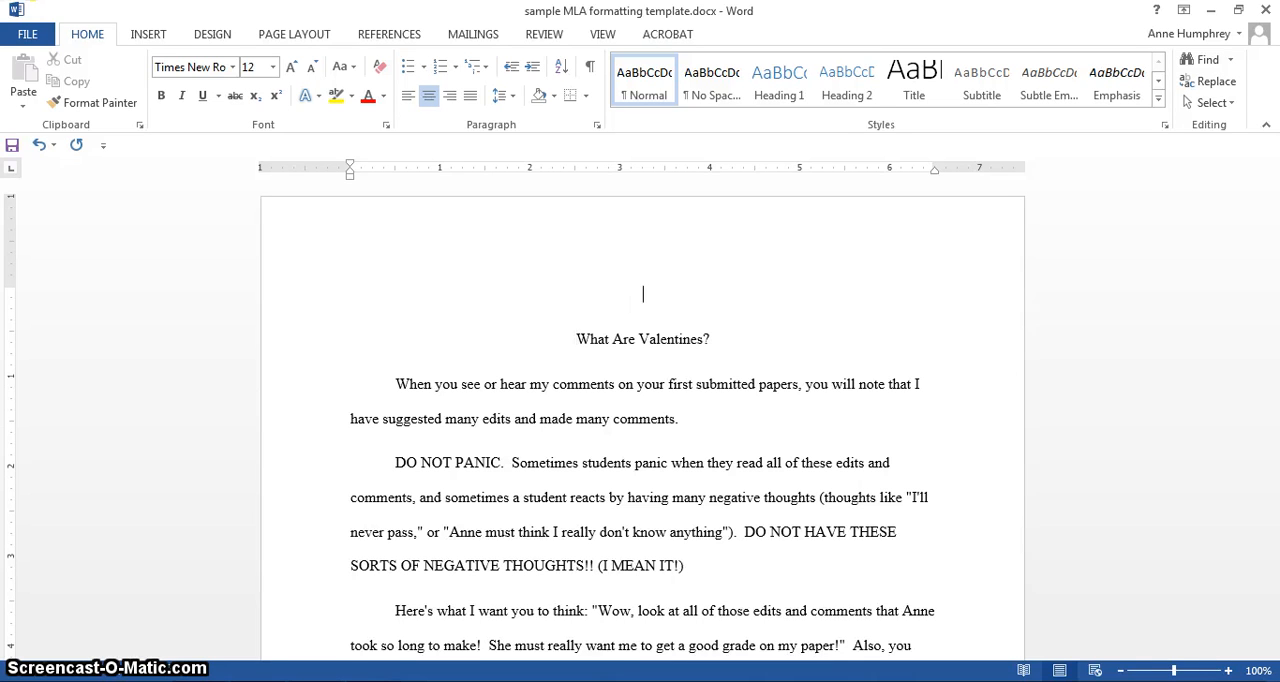
{"action": "left_click", "coordinate": [408, 100]}
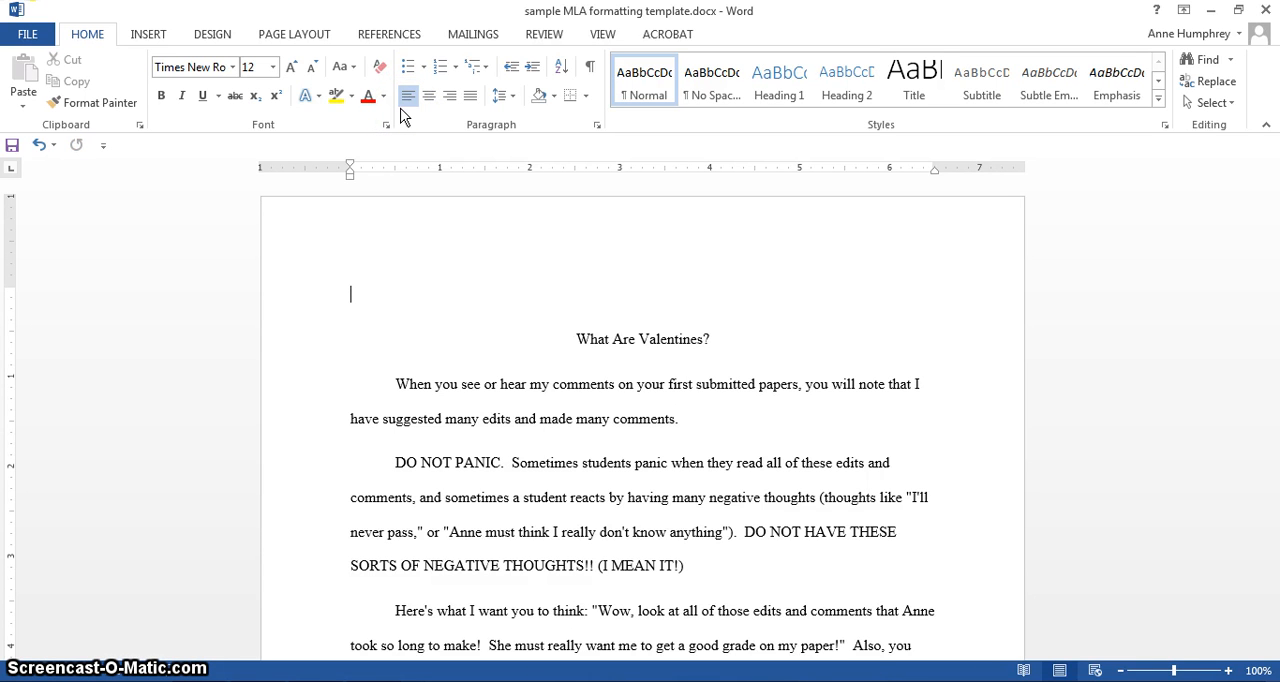
{"action": "type", "text": "Student Name"}
{"action": "key", "text": "Return"}
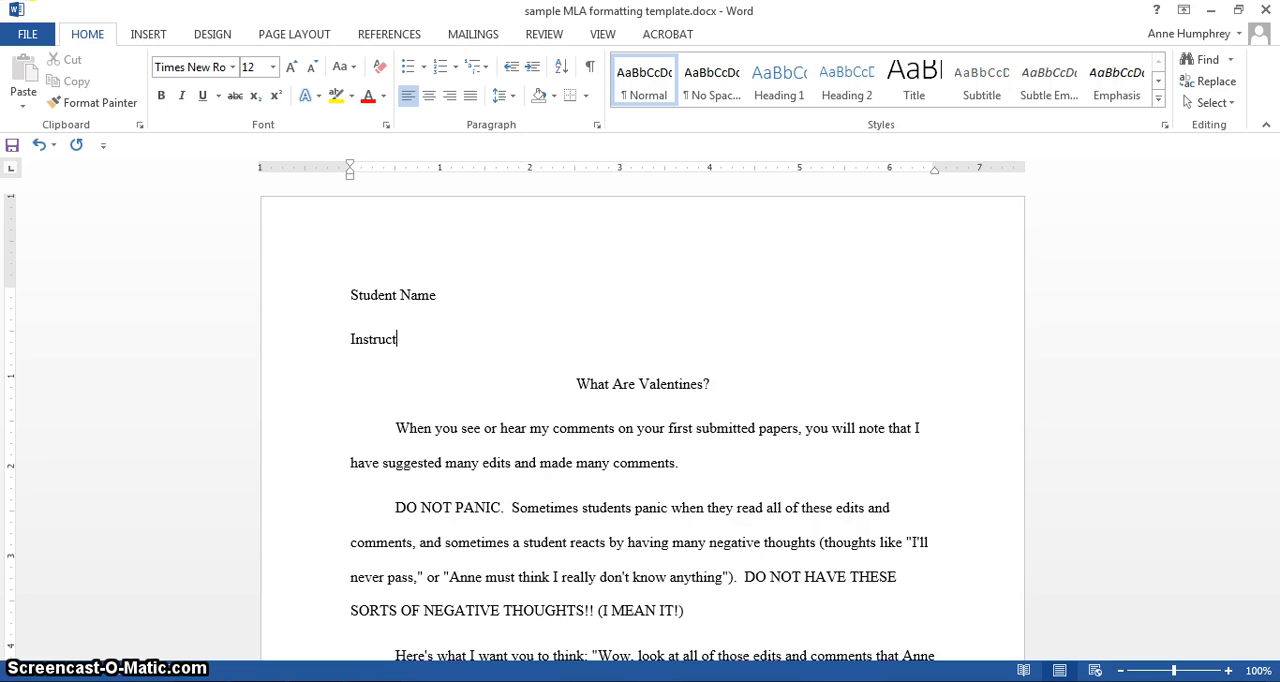
- Add the heading lines "Instructor Name" and "Composition I" below the student name line
{"action": "type", "text": "Instructor Name"}
{"action": "key", "text": "Return"}
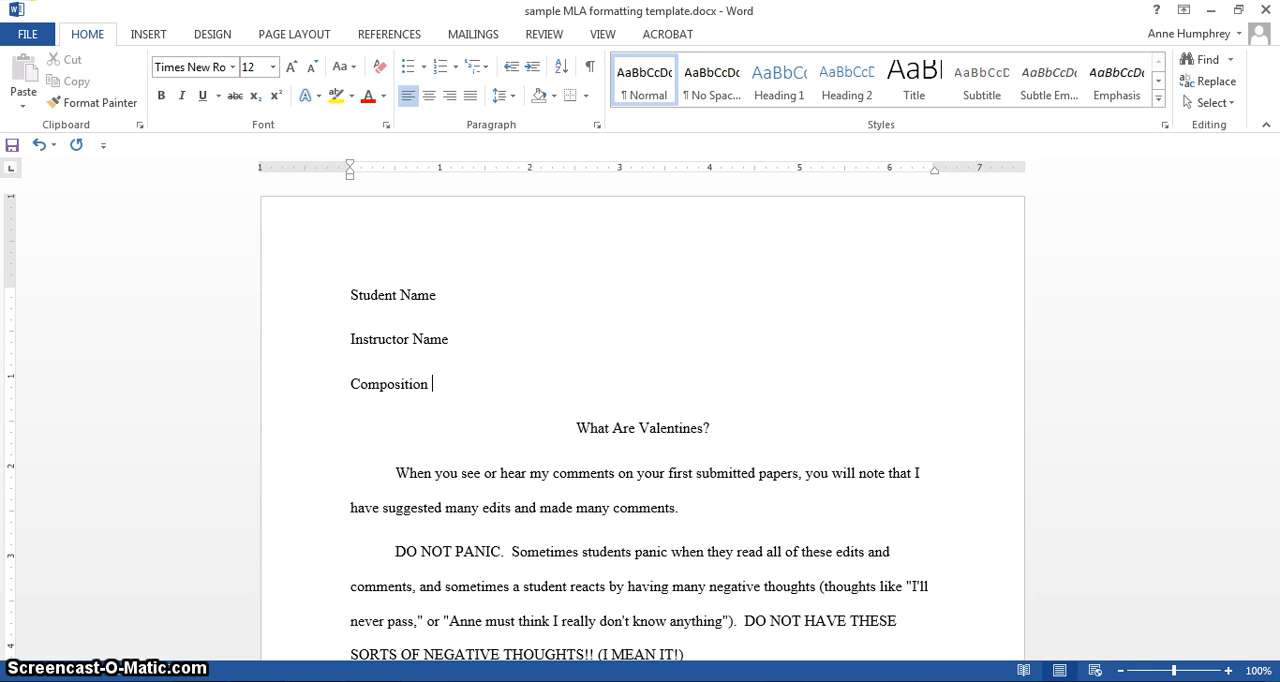
{"action": "type", "text": "I"}
{"action": "key", "text": "Return"}
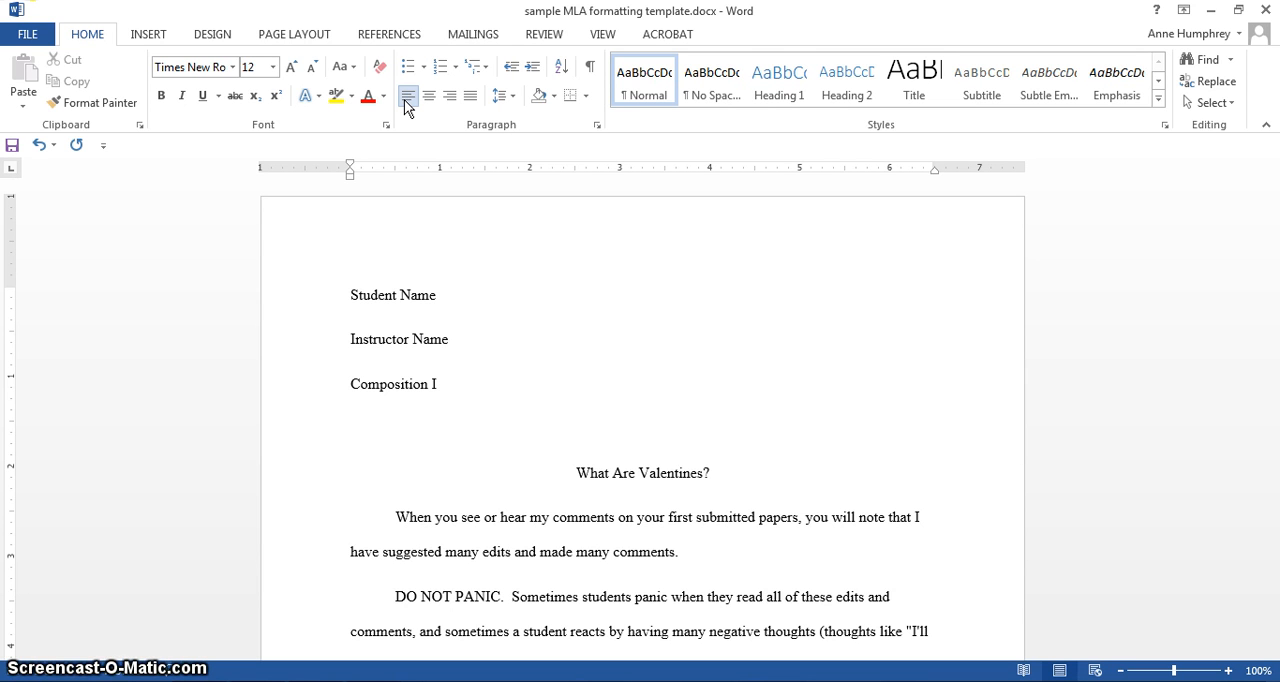
- Enter "20 October 2015" as the last heading line and append ", valentine note" to the "Composition I" line
{"action": "type", "text": "20"}
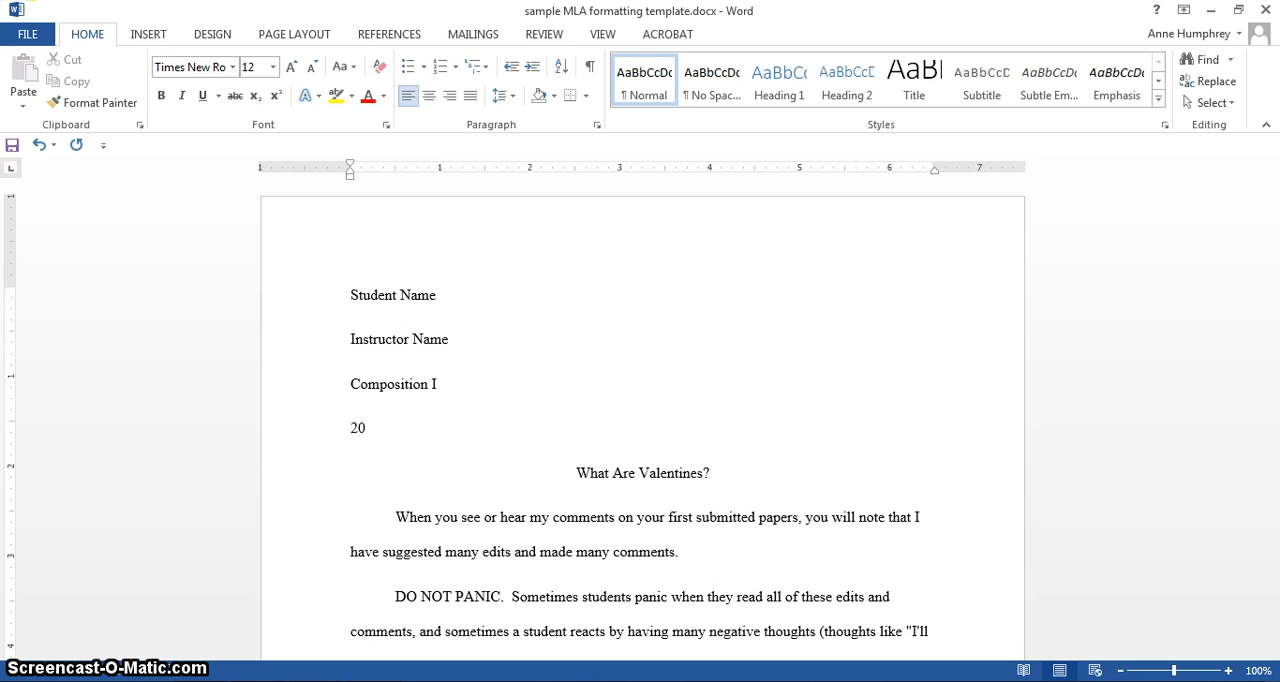
{"action": "type", "text": " O"}
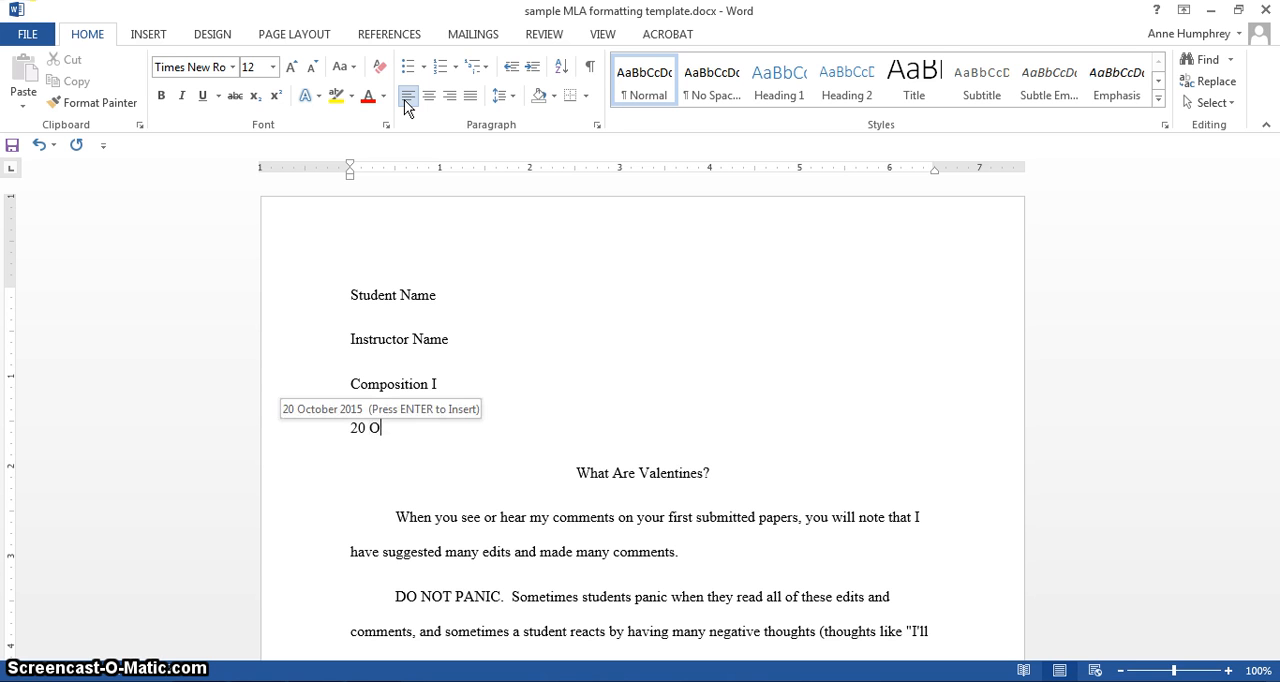
{"action": "type", "text": "ctober 2015"}
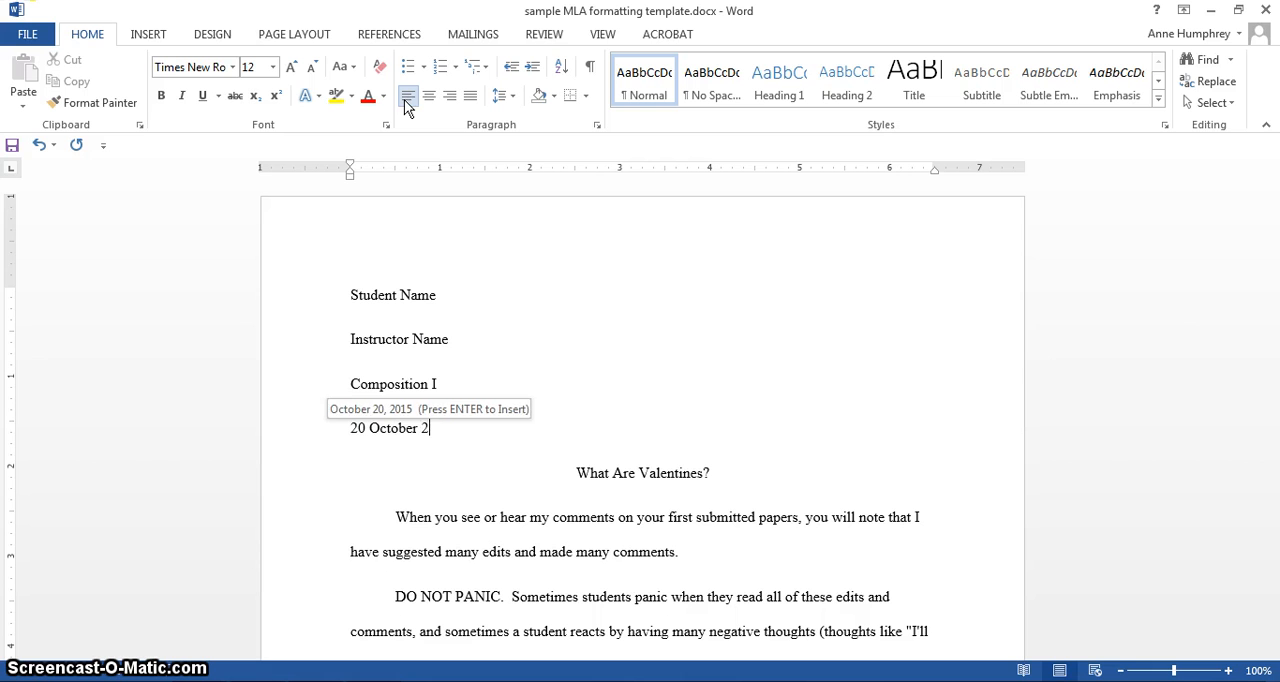
{"action": "left_click", "coordinate": [514, 380]}
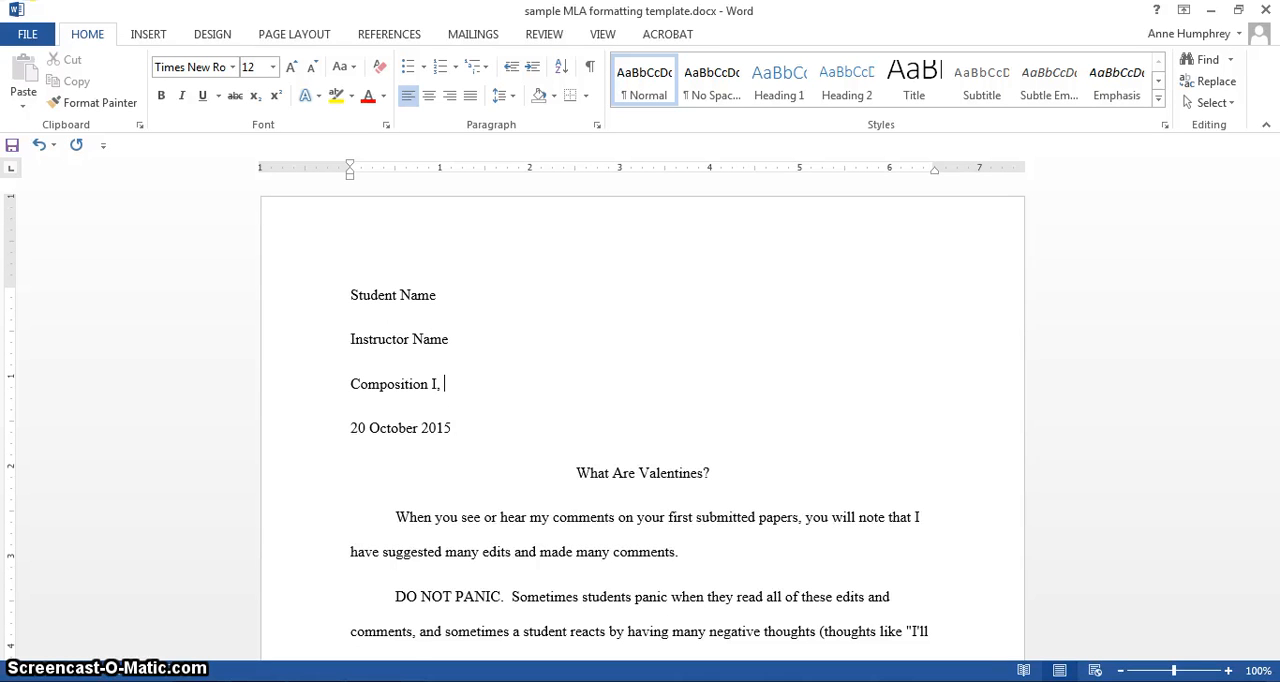
{"action": "type", "text": "valentine note"}
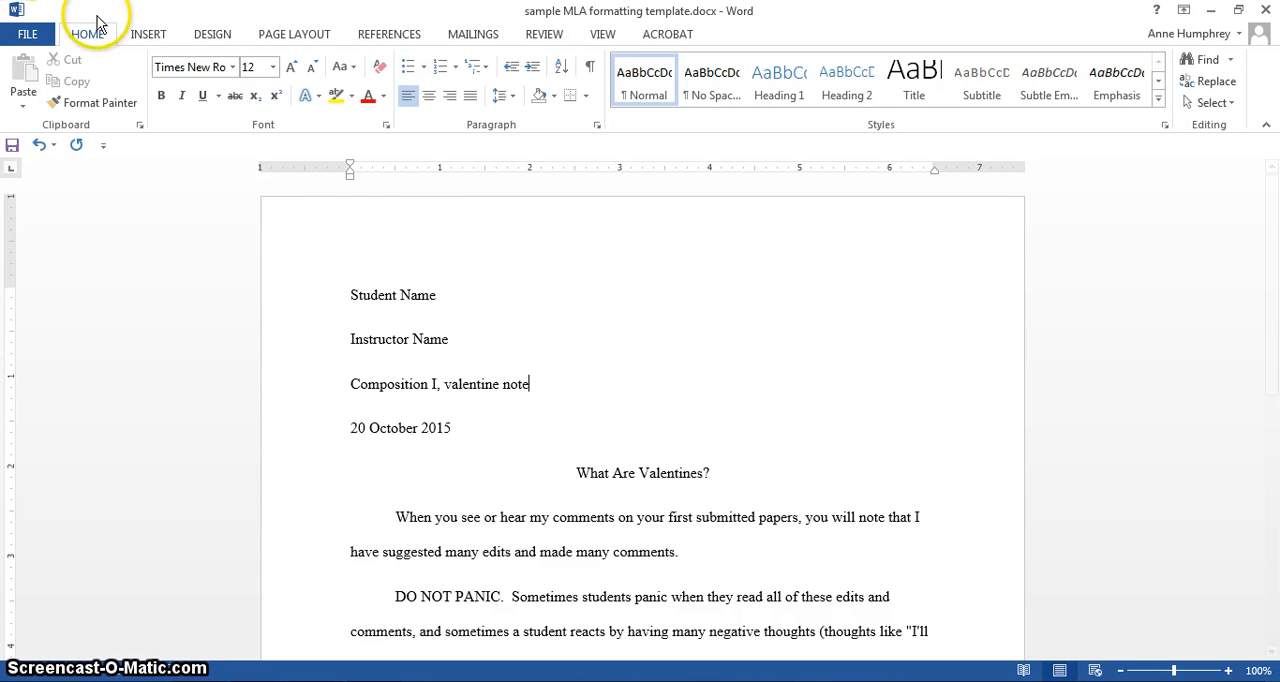
- Insert a header in the built-in Blank style into the document
{"action": "left_click", "coordinate": [347, 294]}
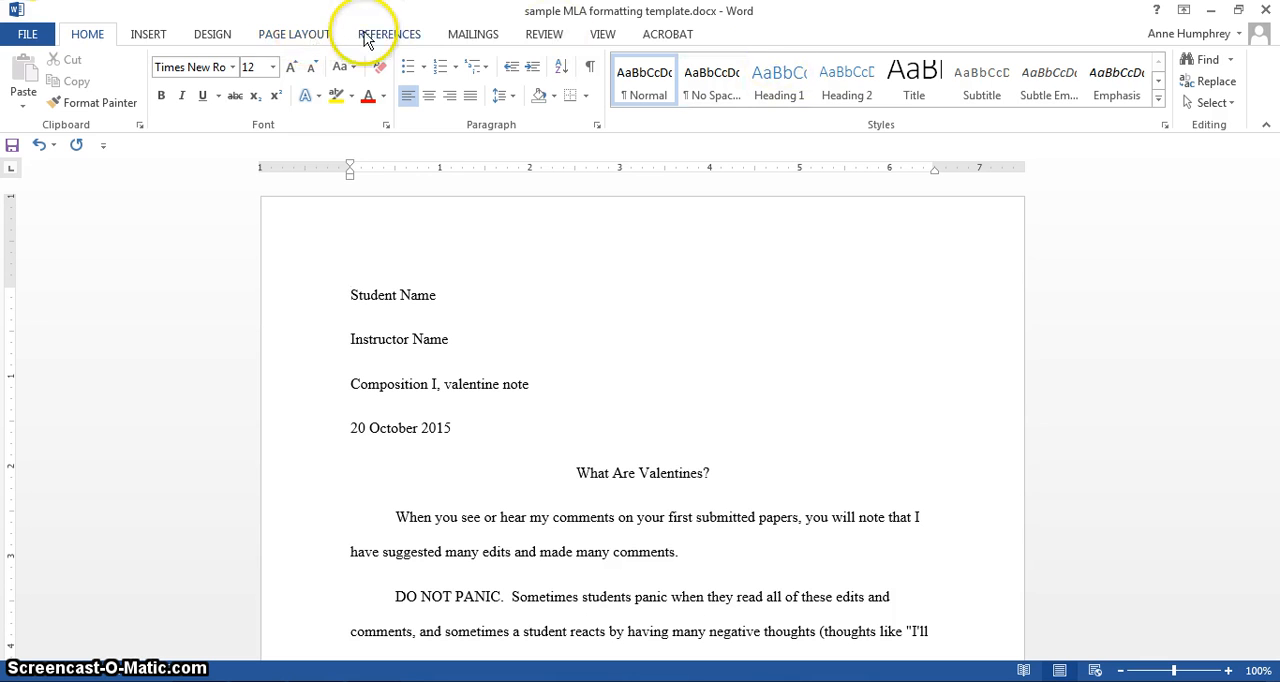
{"action": "left_click", "coordinate": [148, 36]}
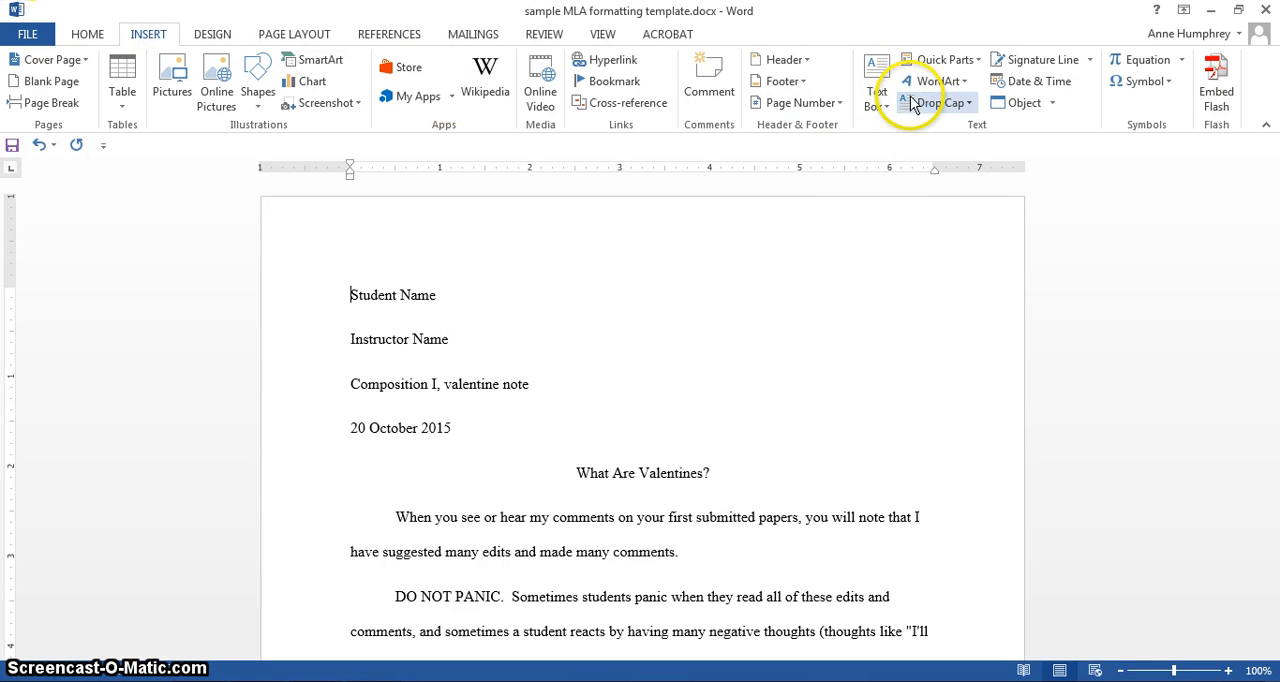
{"action": "left_click", "coordinate": [803, 58]}
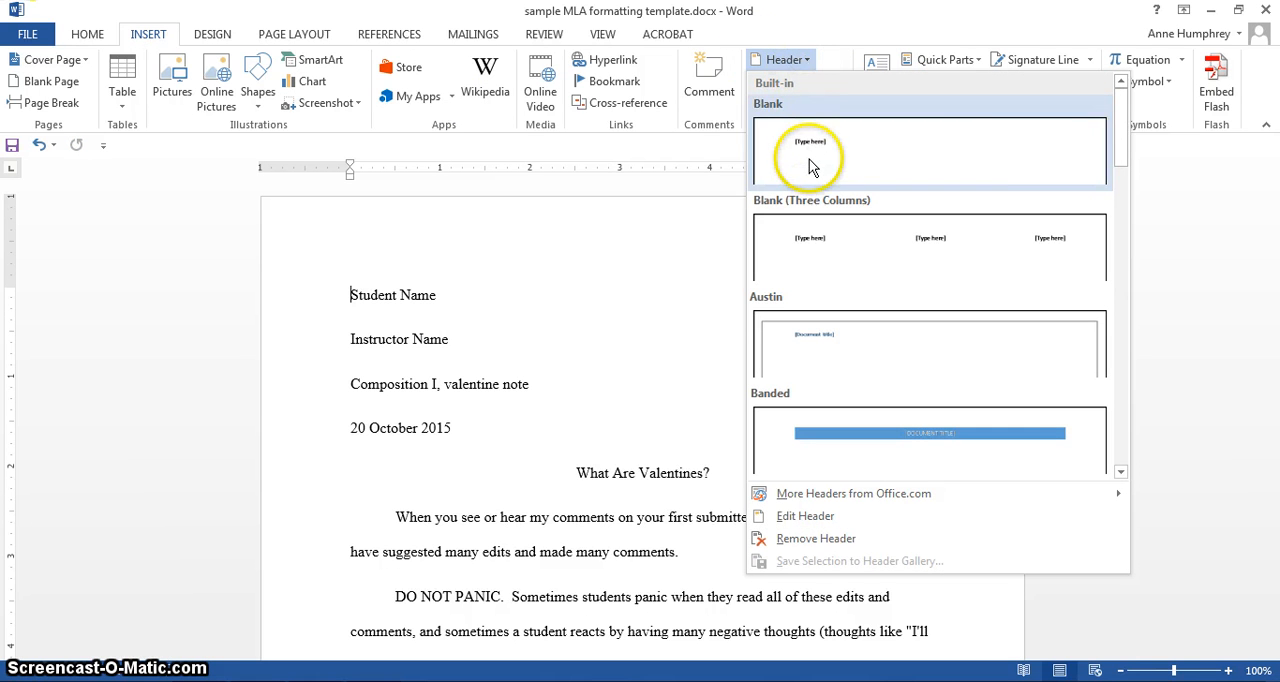
{"action": "left_click", "coordinate": [810, 165]}
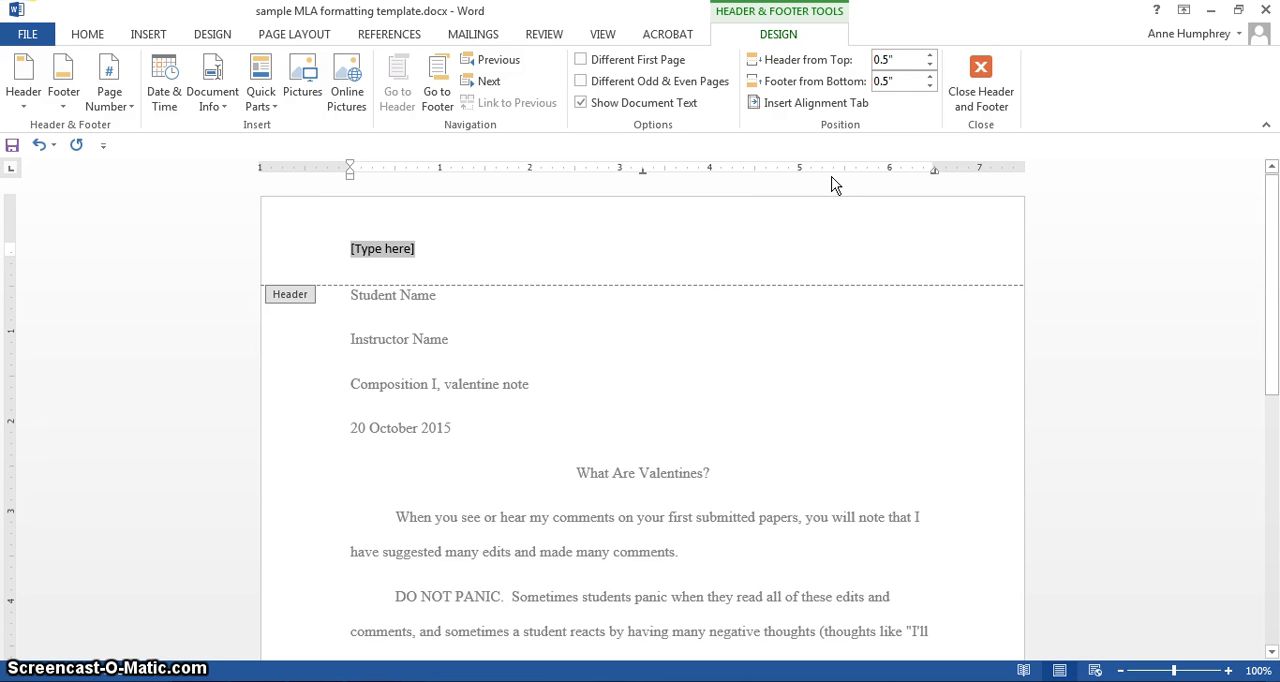
- Replace the header placeholder with the author's last name followed by a Plain Number page number at the current position
{"action": "left_click", "coordinate": [835, 170]}
{"action": "type", "text": "Hu"}
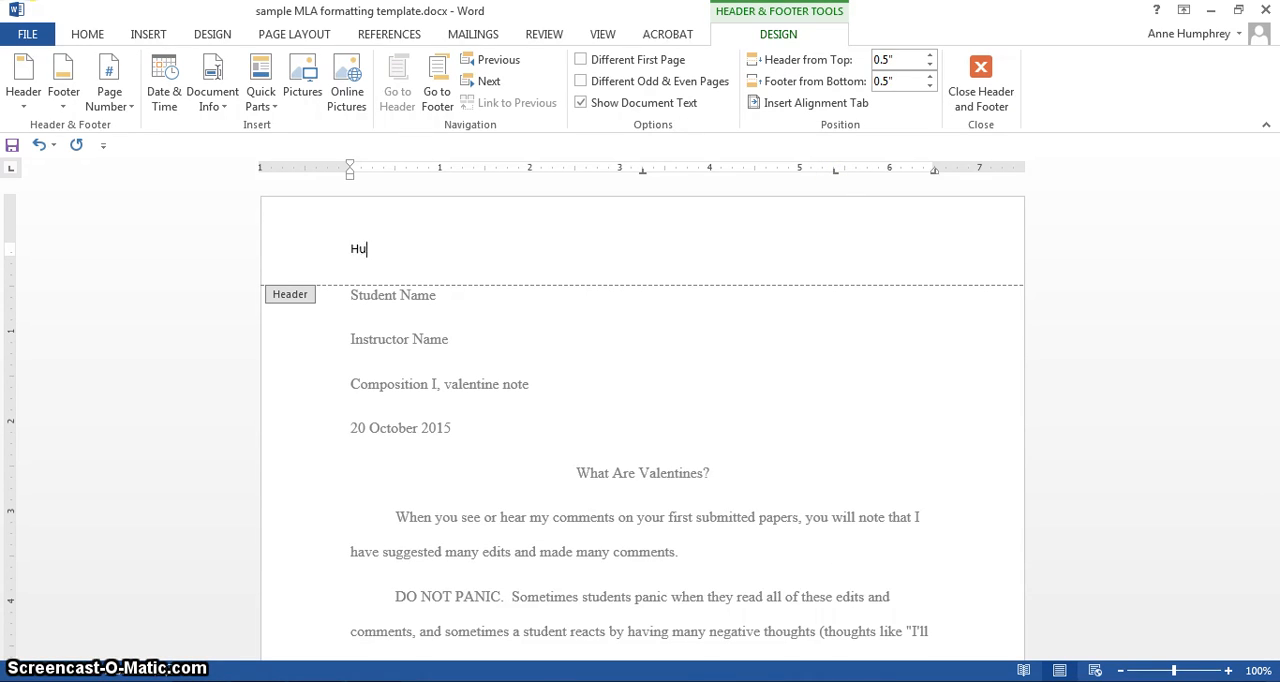
{"action": "type", "text": "mphrey"}
{"action": "left_click", "coordinate": [113, 93]}
{"action": "mouse_move", "coordinate": [130, 193]}
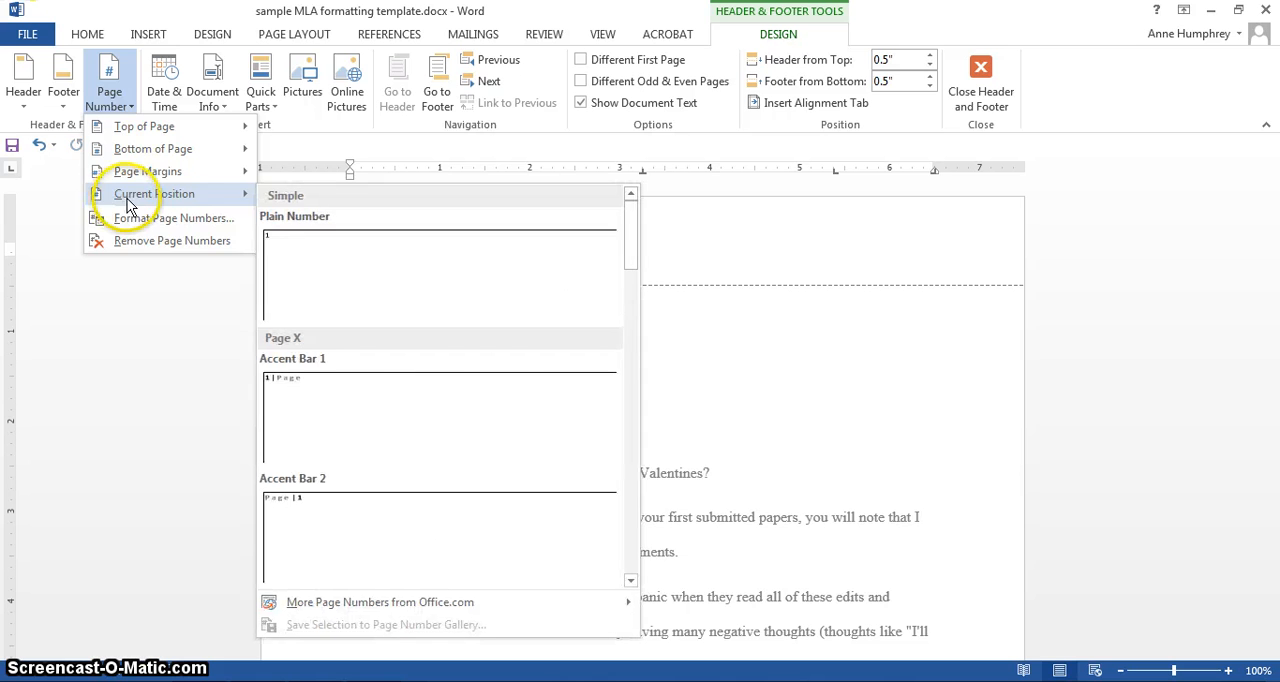
{"action": "left_click", "coordinate": [276, 256]}
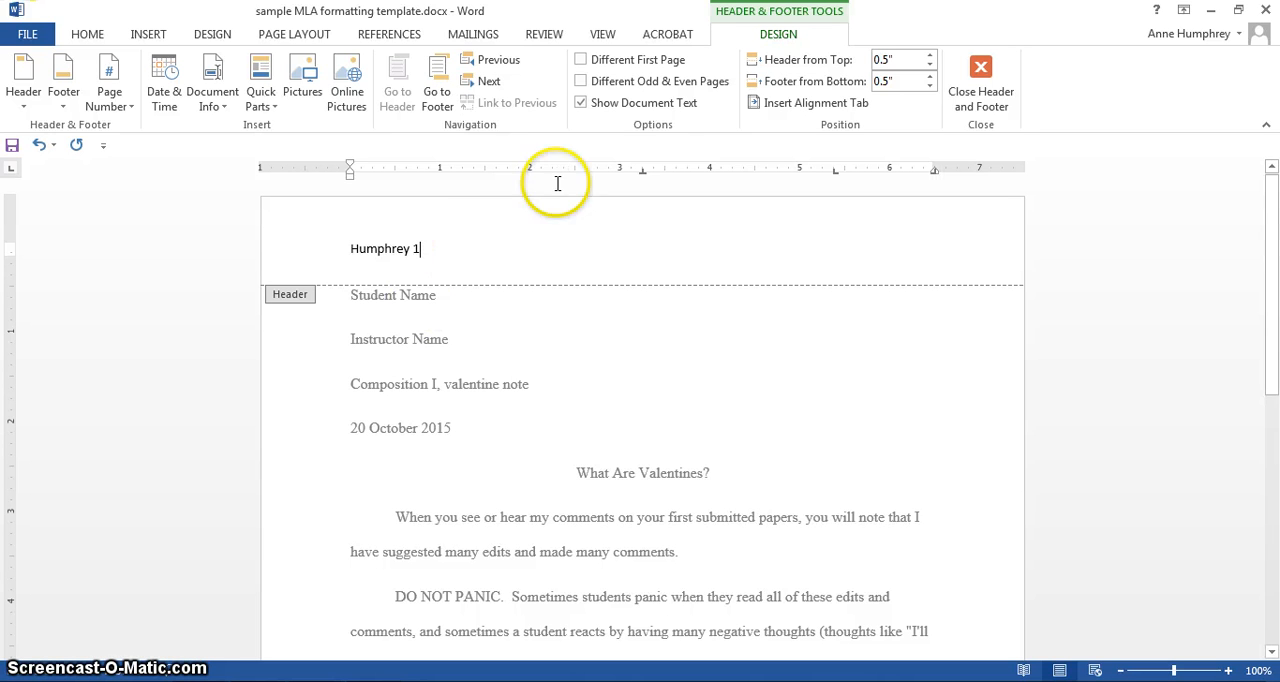
- Format the header's name and page number in Times New Roman, size 12
{"action": "left_click", "coordinate": [323, 250]}
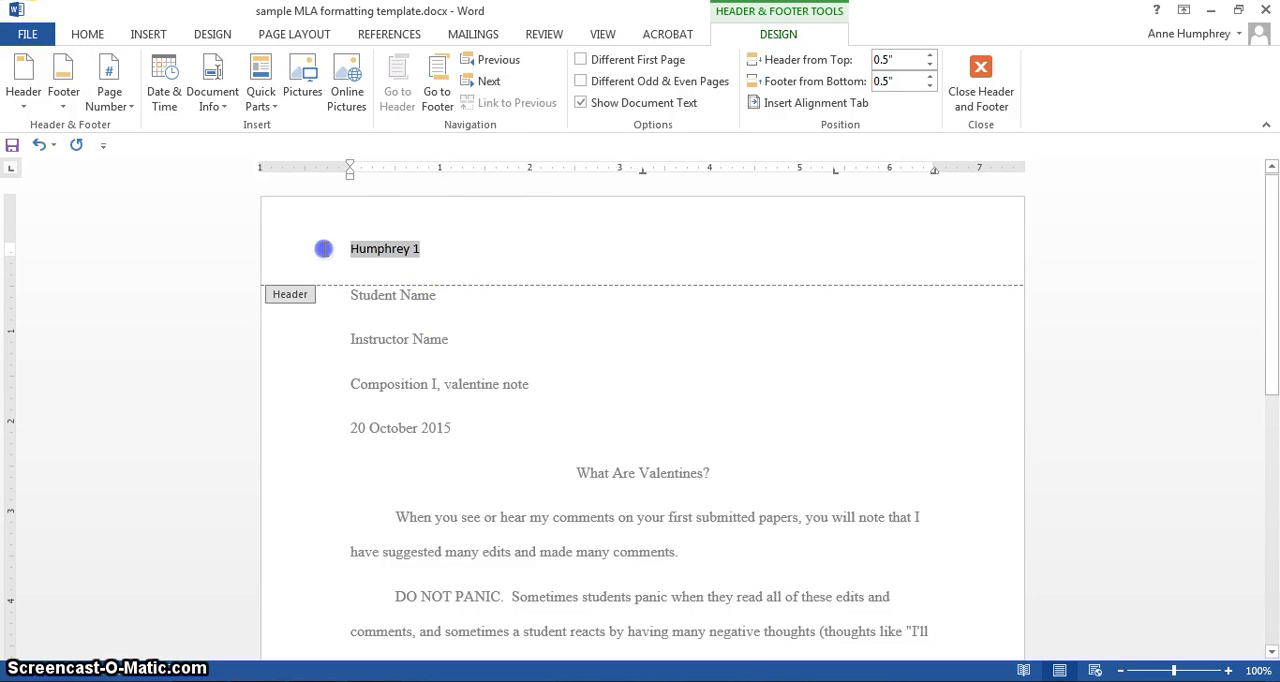
{"action": "left_click", "coordinate": [84, 34]}
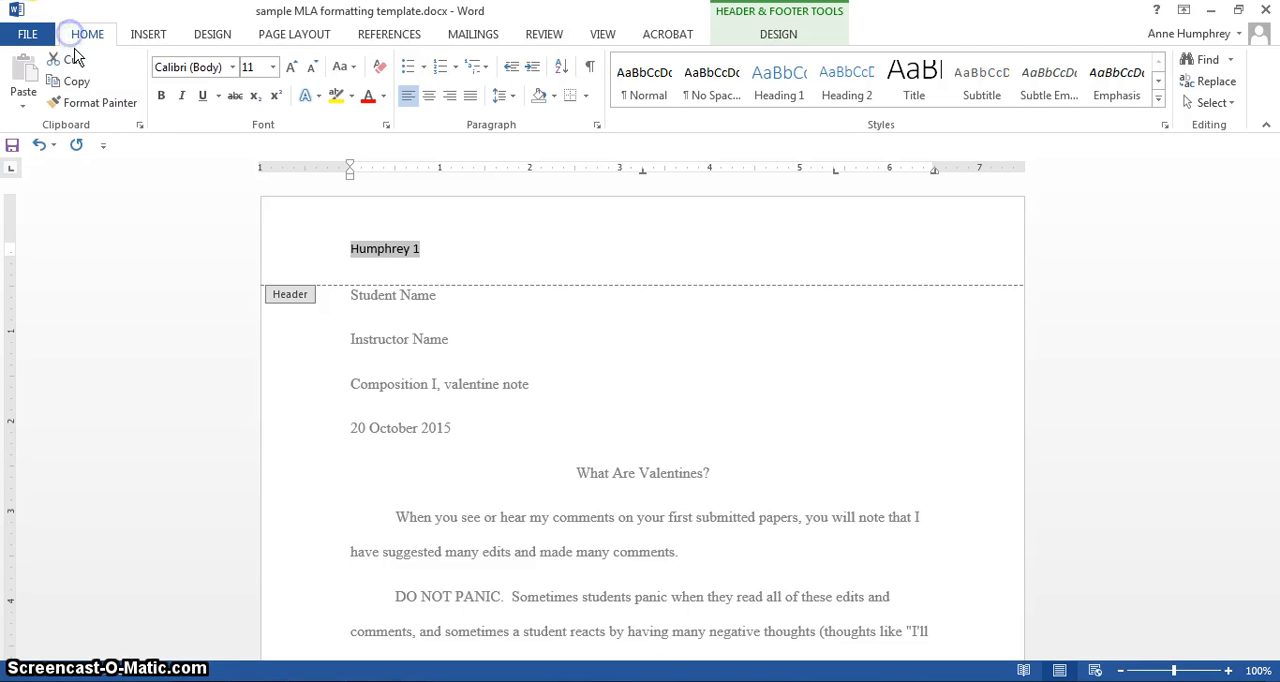
{"action": "left_click", "coordinate": [232, 67]}
{"action": "left_click", "coordinate": [222, 186]}
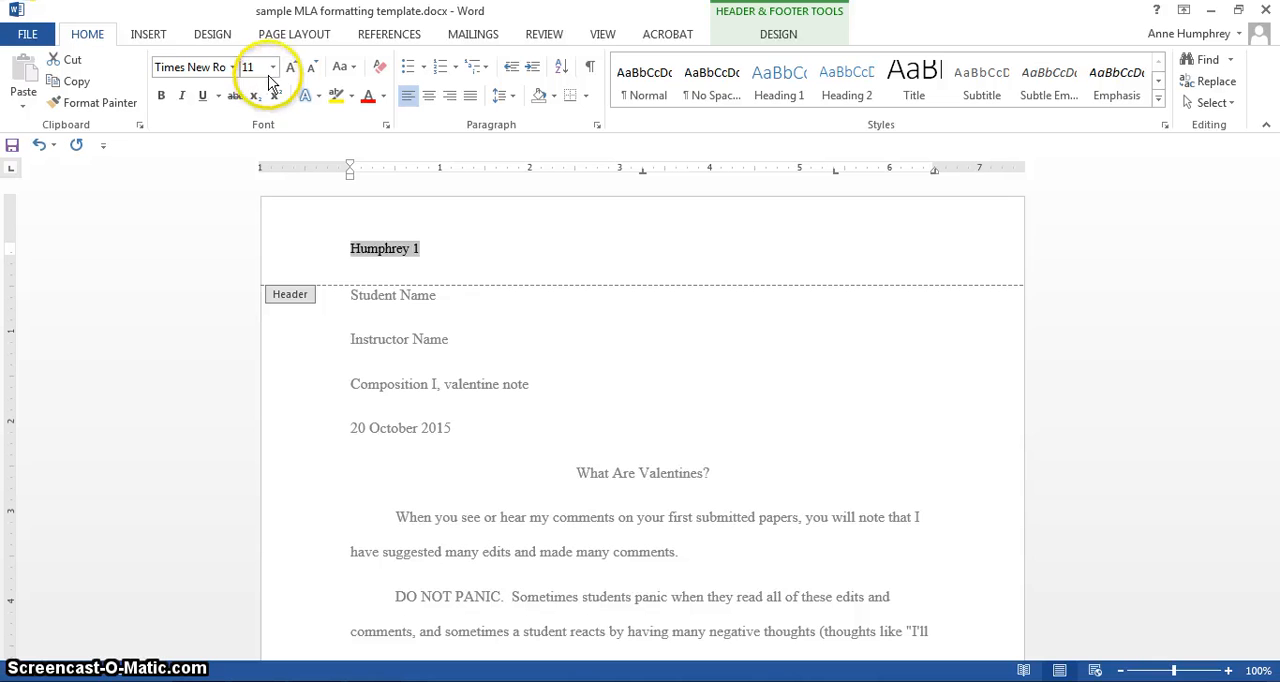
{"action": "left_click", "coordinate": [272, 67]}
{"action": "left_click", "coordinate": [253, 161]}
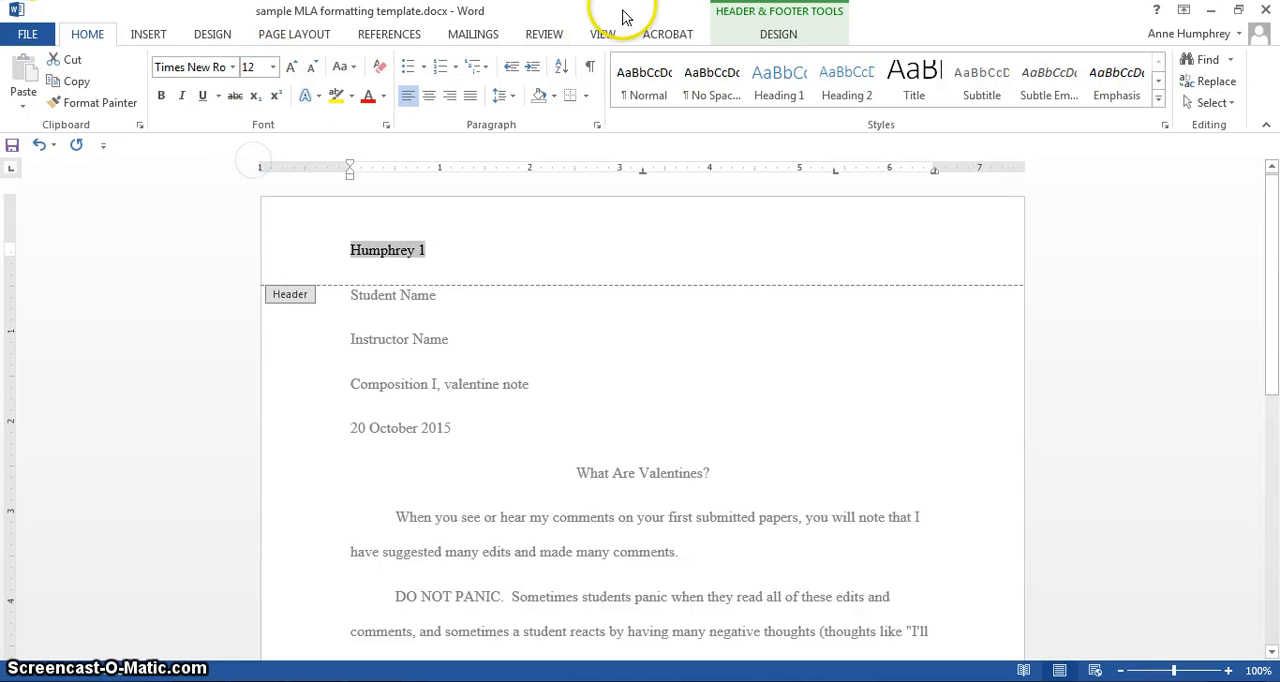
- Right-align the header text and return to the document body
{"action": "left_click", "coordinate": [447, 98]}
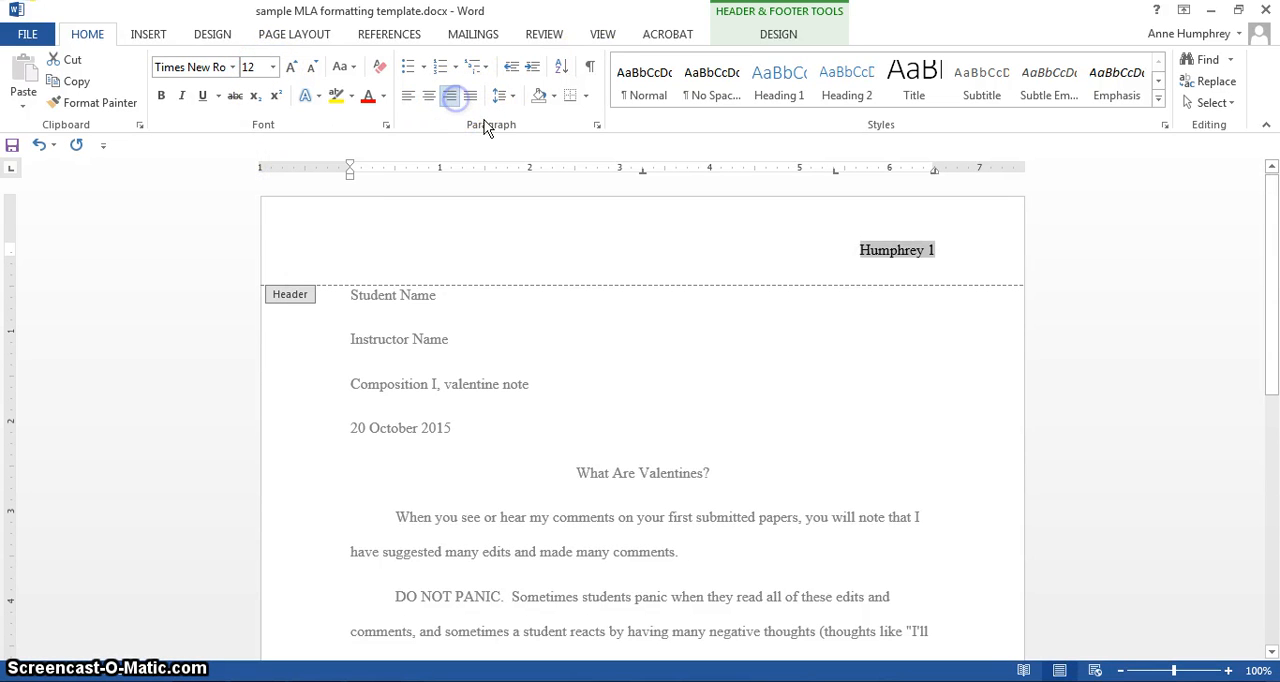
{"action": "left_click", "coordinate": [776, 36]}
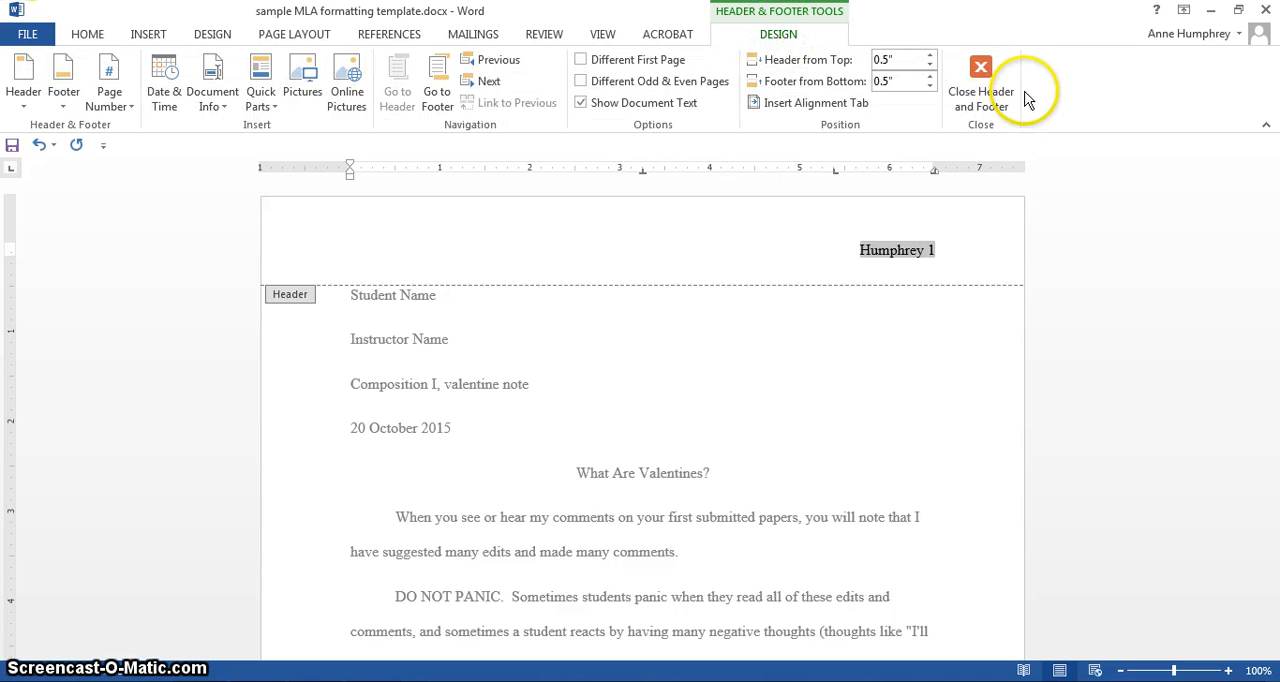
{"action": "left_click", "coordinate": [984, 76]}
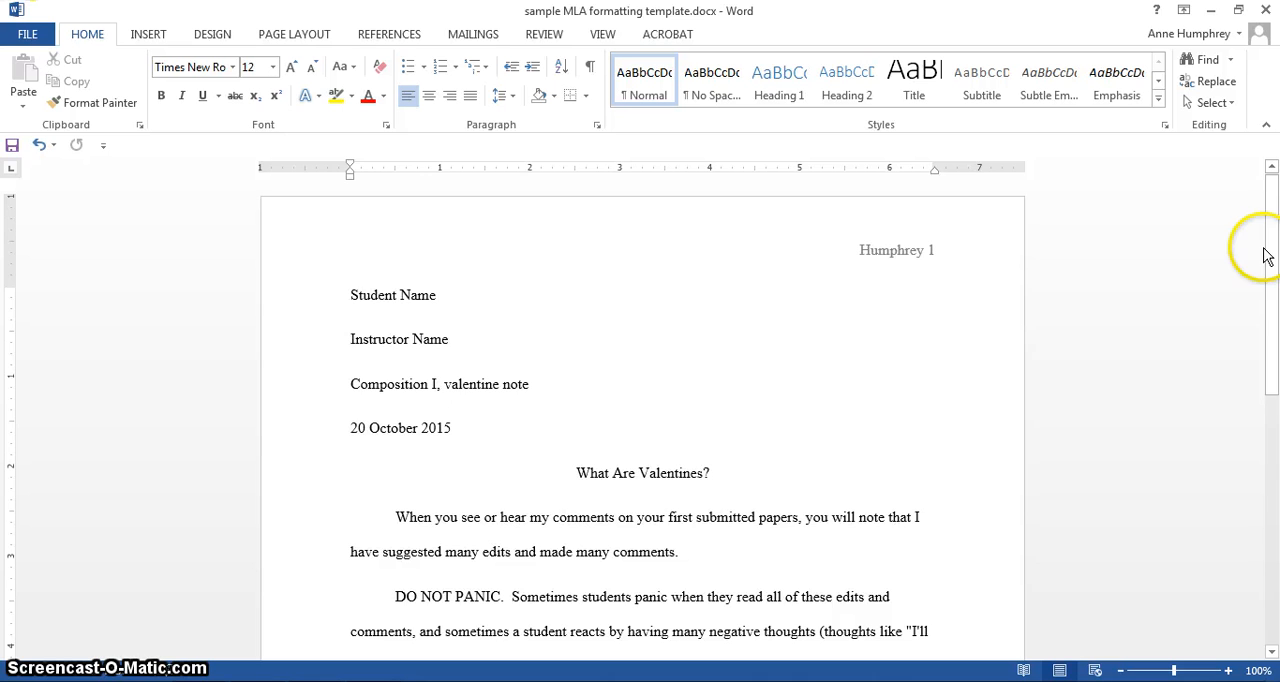
- Insert a page break after the last paragraph to check the header on the second page, and remove the break
{"action": "left_click_drag", "start_coordinate": [1271, 252], "coordinate": [1266, 585]}
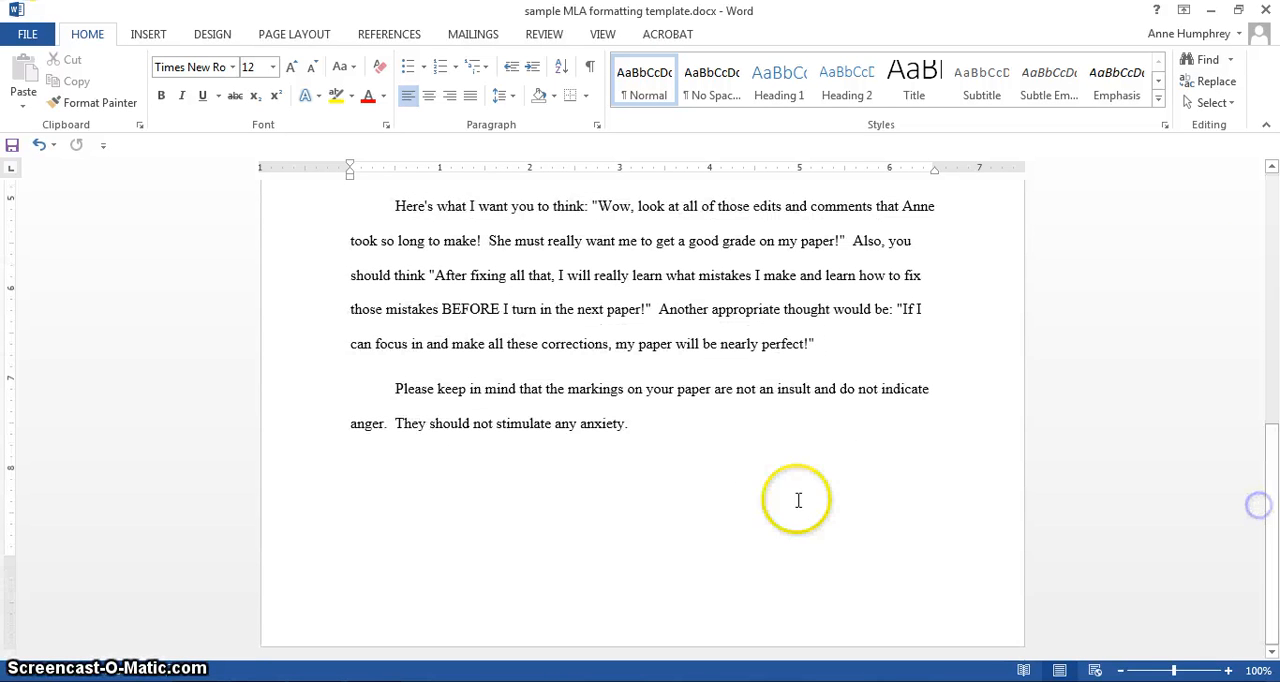
{"action": "left_click", "coordinate": [718, 427]}
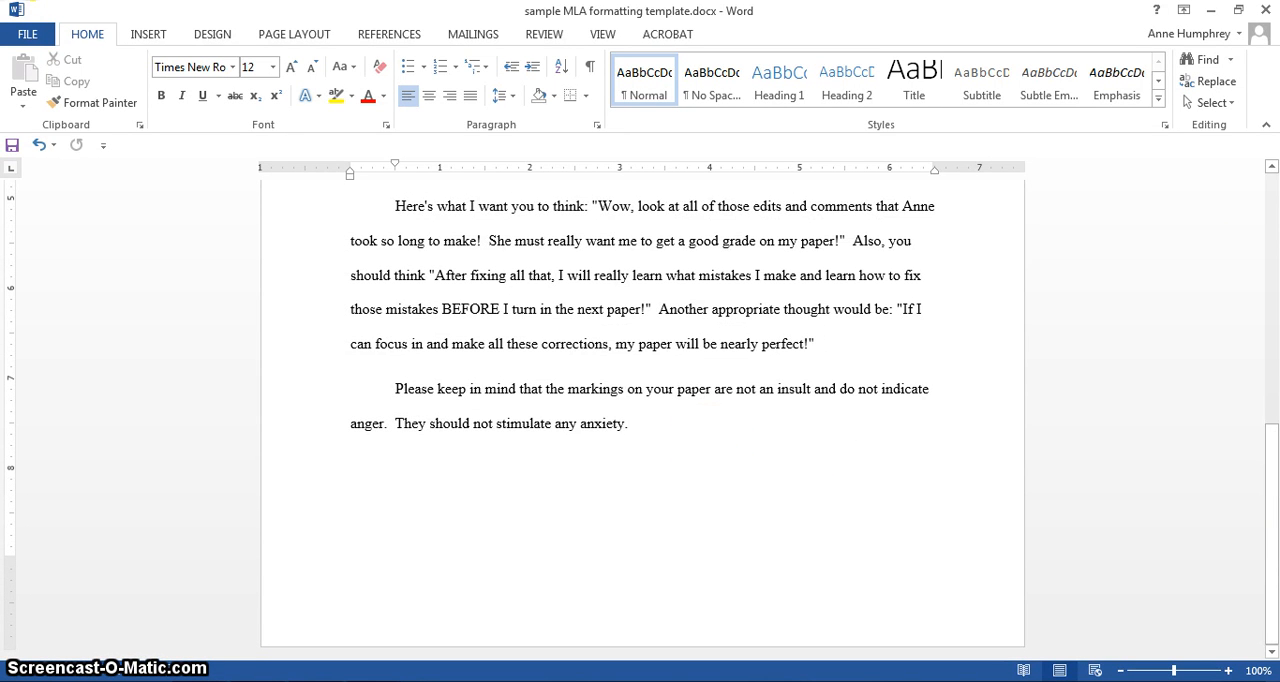
{"action": "key", "text": "ctrl+Return"}
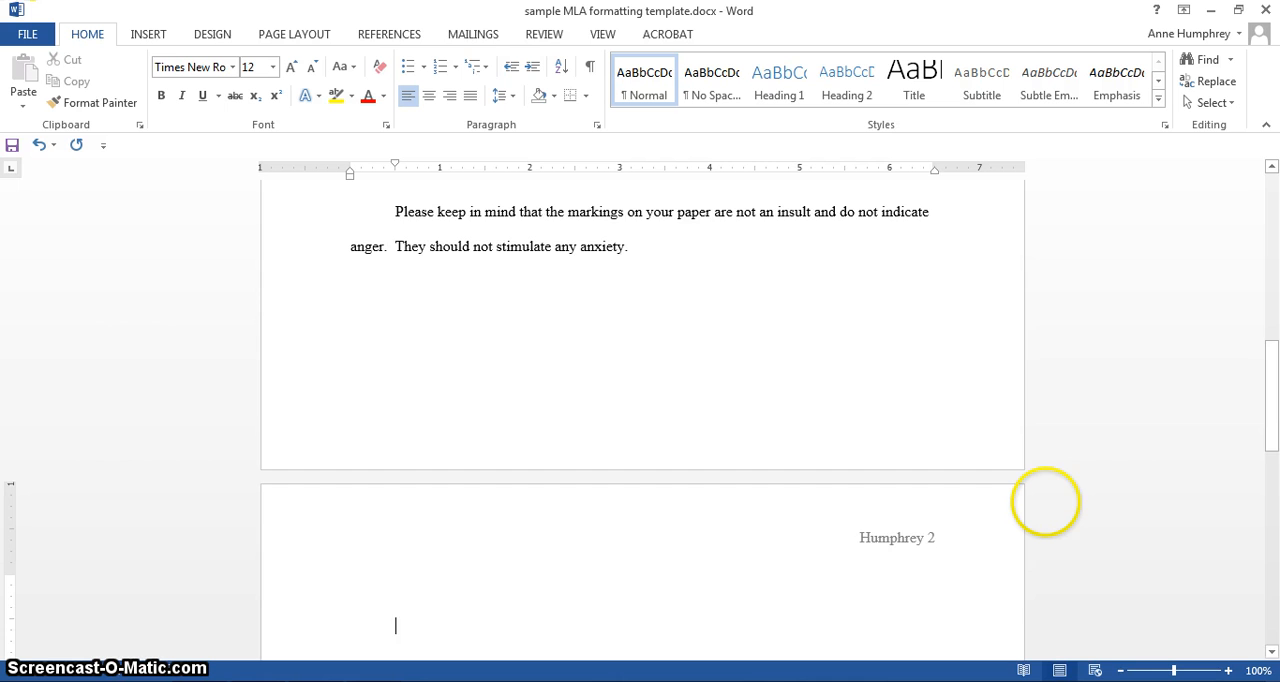
{"action": "key", "text": "BackSpace"}
{"action": "key", "text": "BackSpace"}
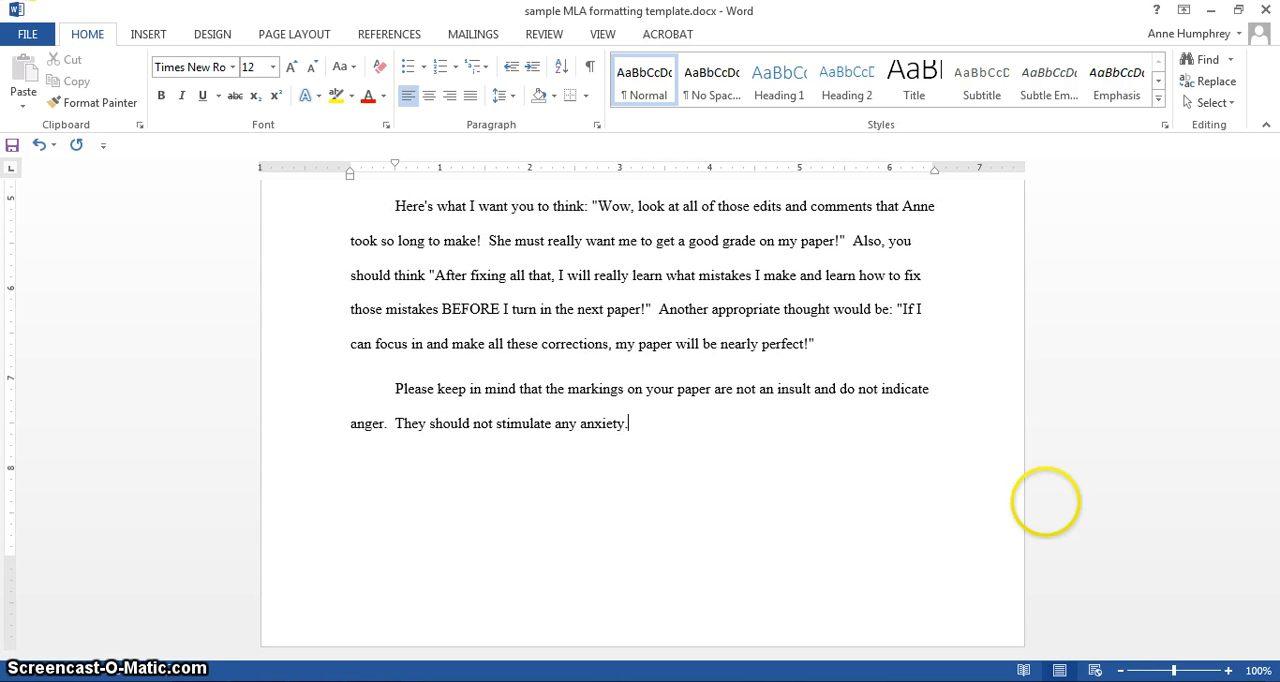
- Set the spacing after paragraphs to 0 pt for all body text, from the student name line through the last paragraph
{"action": "left_click_drag", "start_coordinate": [1266, 522], "coordinate": [1261, 456]}
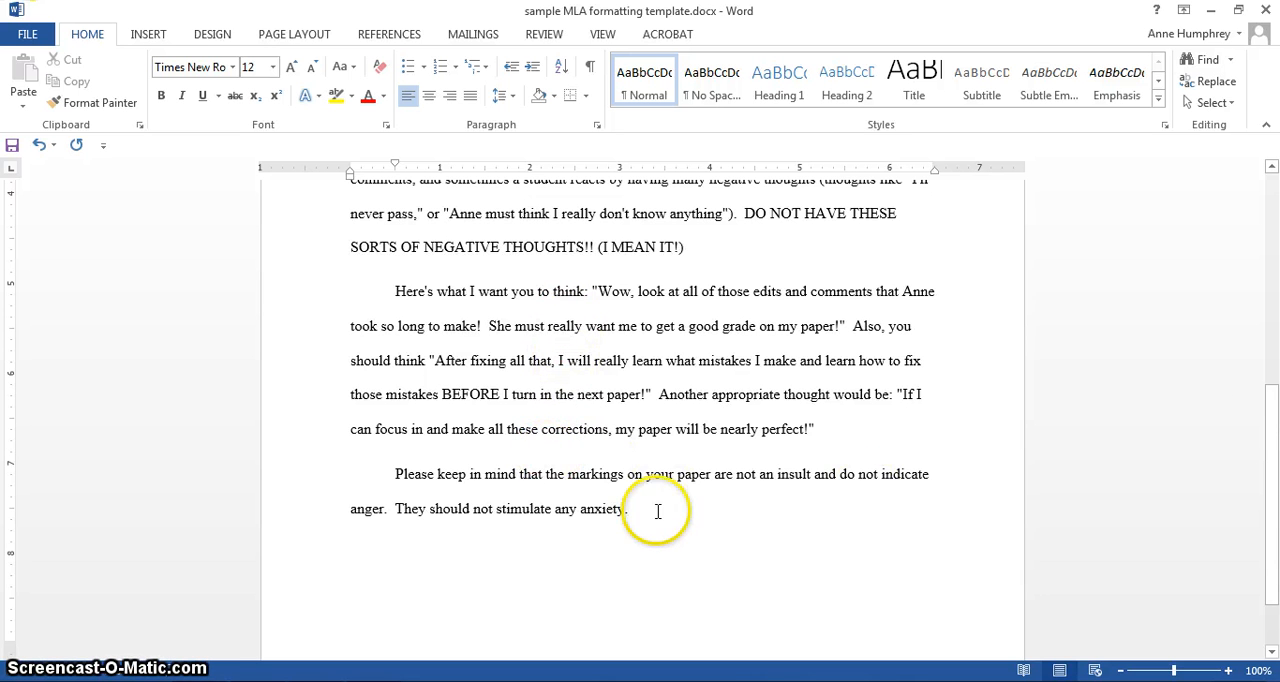
{"action": "left_click_drag", "start_coordinate": [657, 517], "coordinate": [297, 195]}
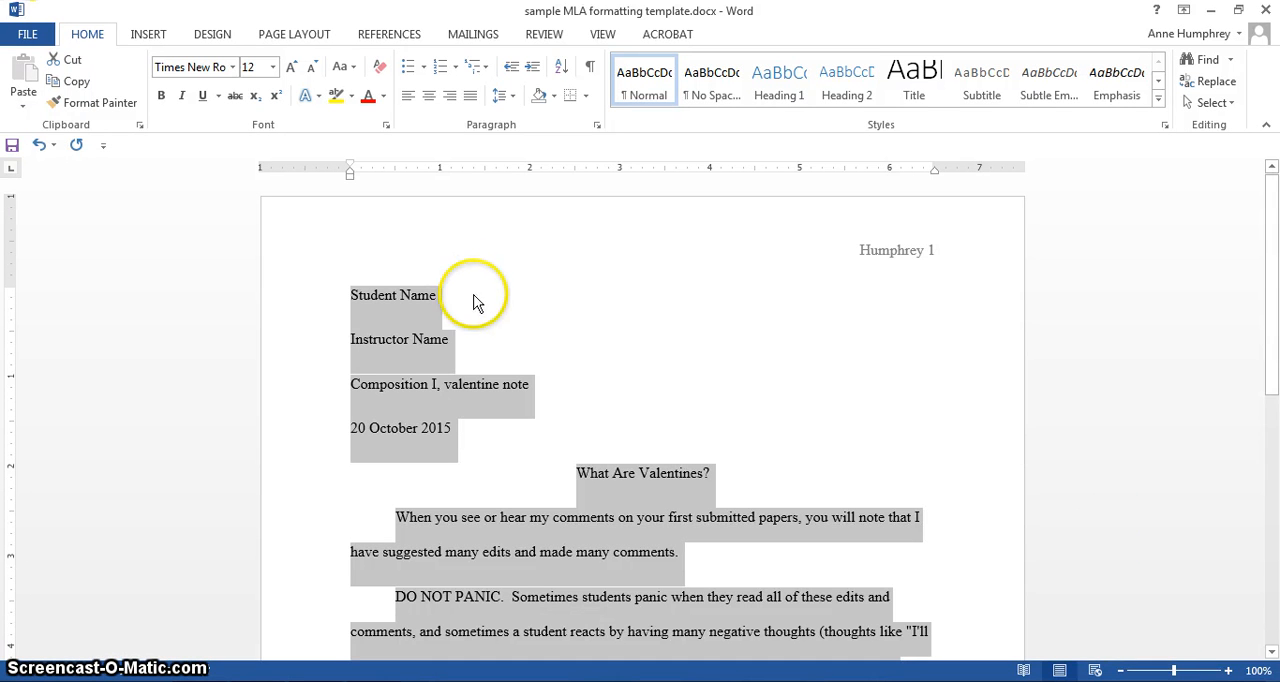
{"action": "left_click", "coordinate": [298, 36]}
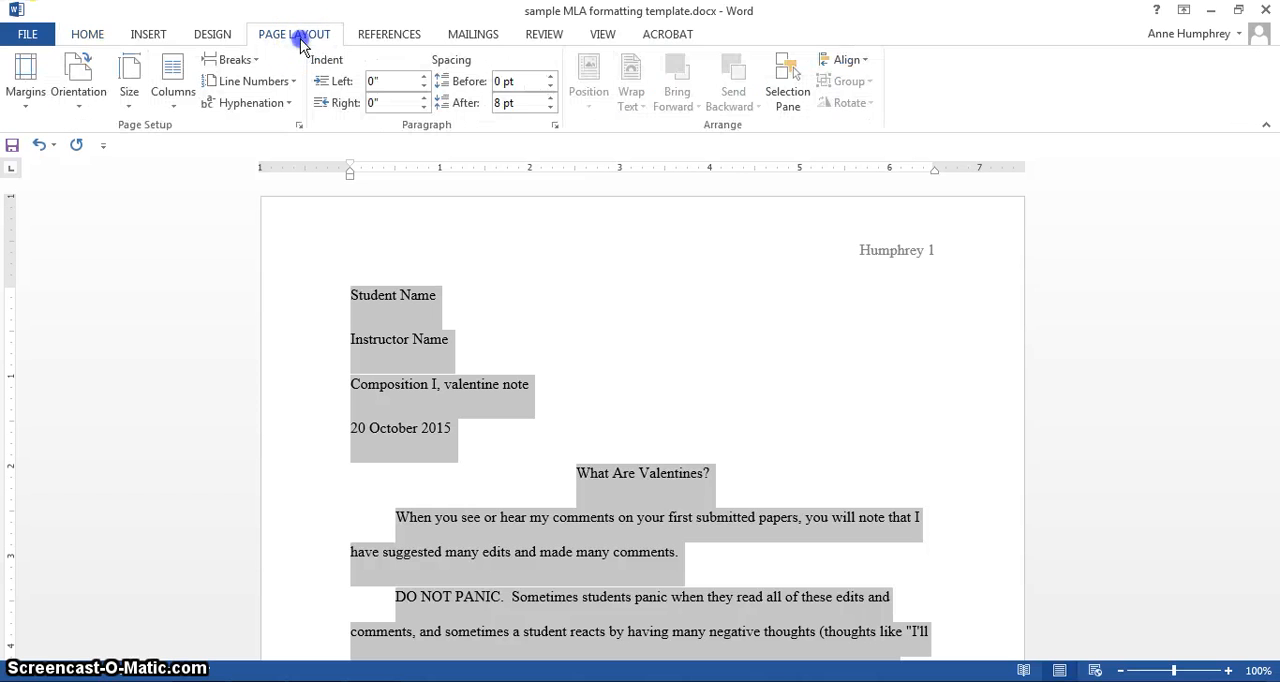
{"action": "left_click", "coordinate": [552, 108]}
{"action": "left_click", "coordinate": [552, 108]}
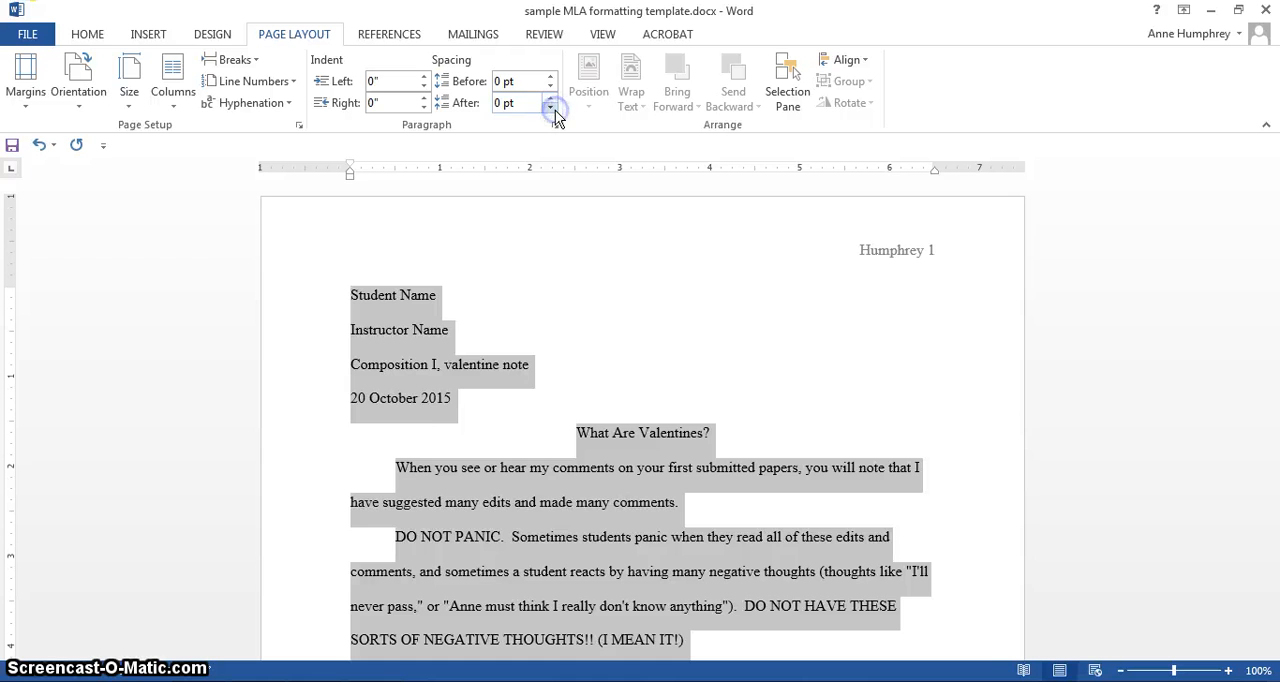
{"action": "left_click", "coordinate": [587, 378]}
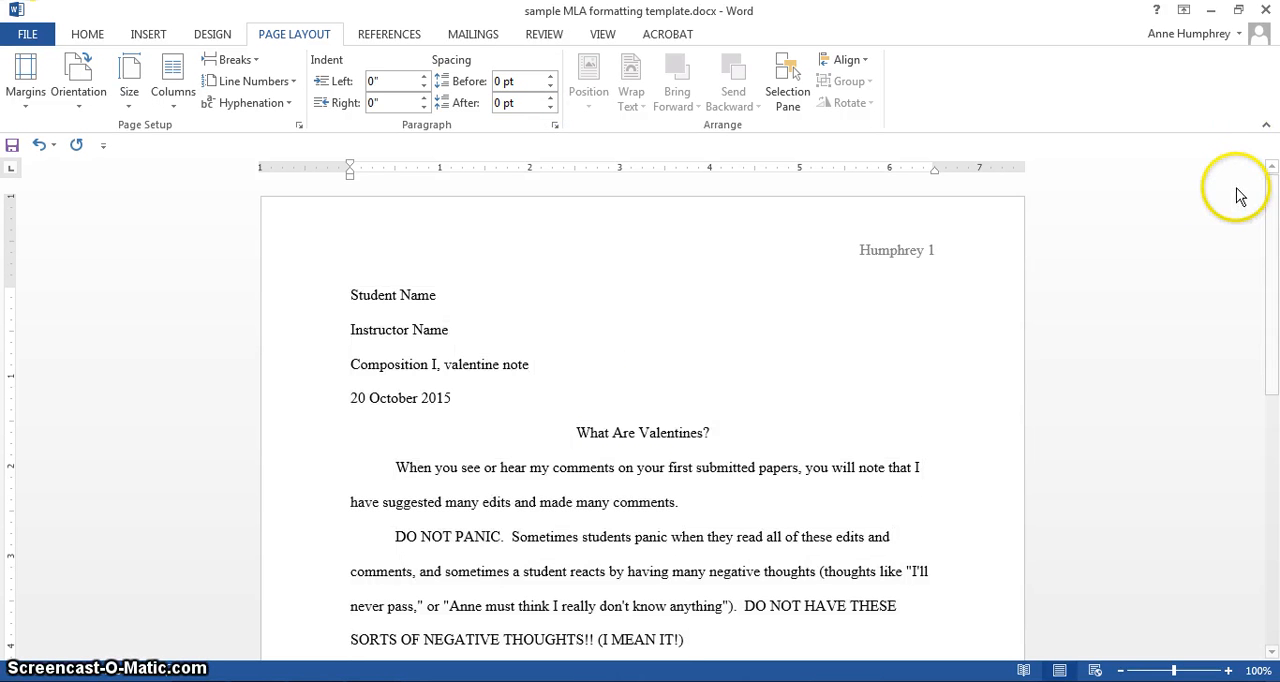
{"action": "mouse_move", "coordinate": [1275, 207]}
{"action": "left_mouse_down"}
{"action": "mouse_move", "coordinate": [1260, 397]}
{"action": "mouse_move", "coordinate": [1230, 119]}
{"action": "left_mouse_up"}
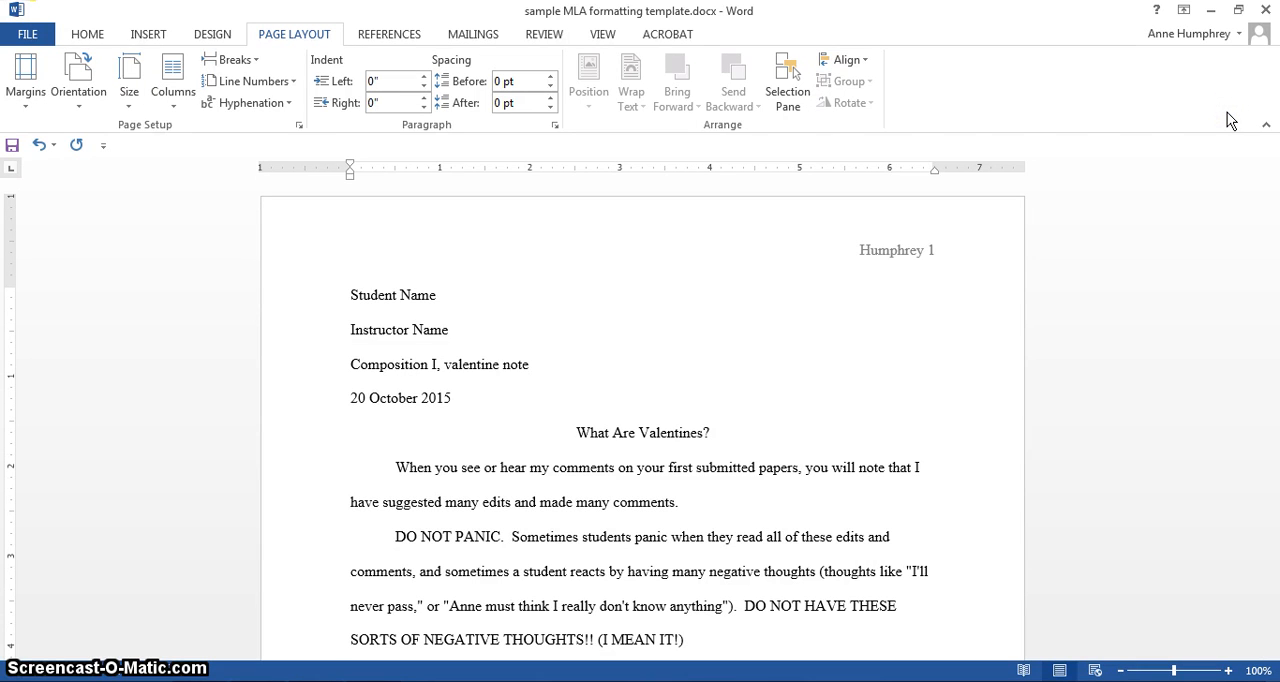